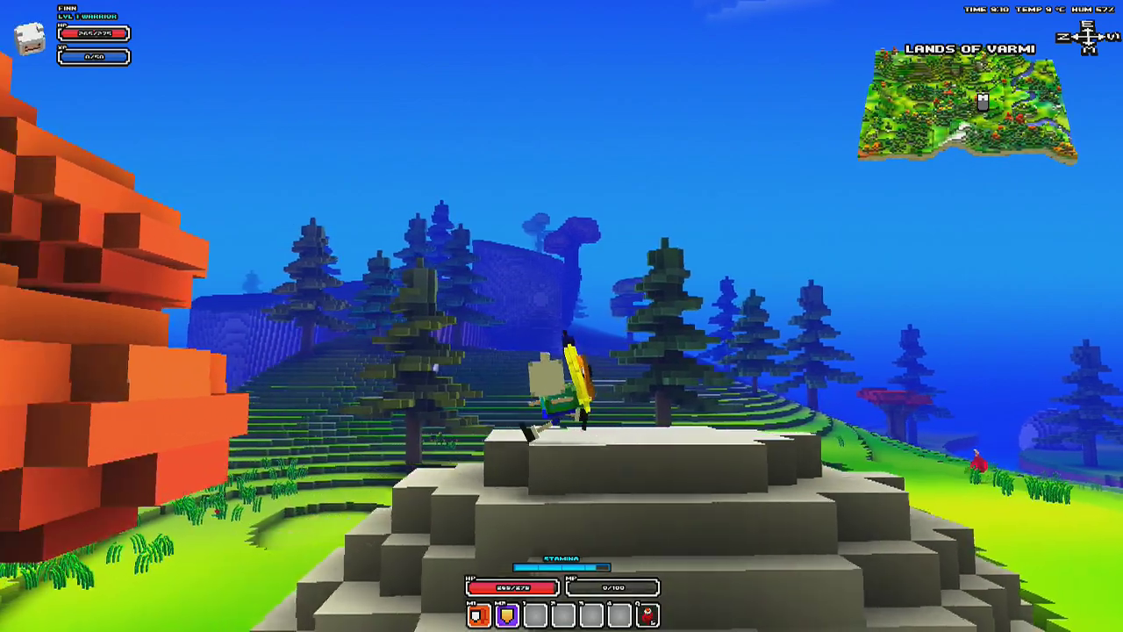
Run the character back and forth on top of the grey rock to view the Finn model from different sides.
key("d")
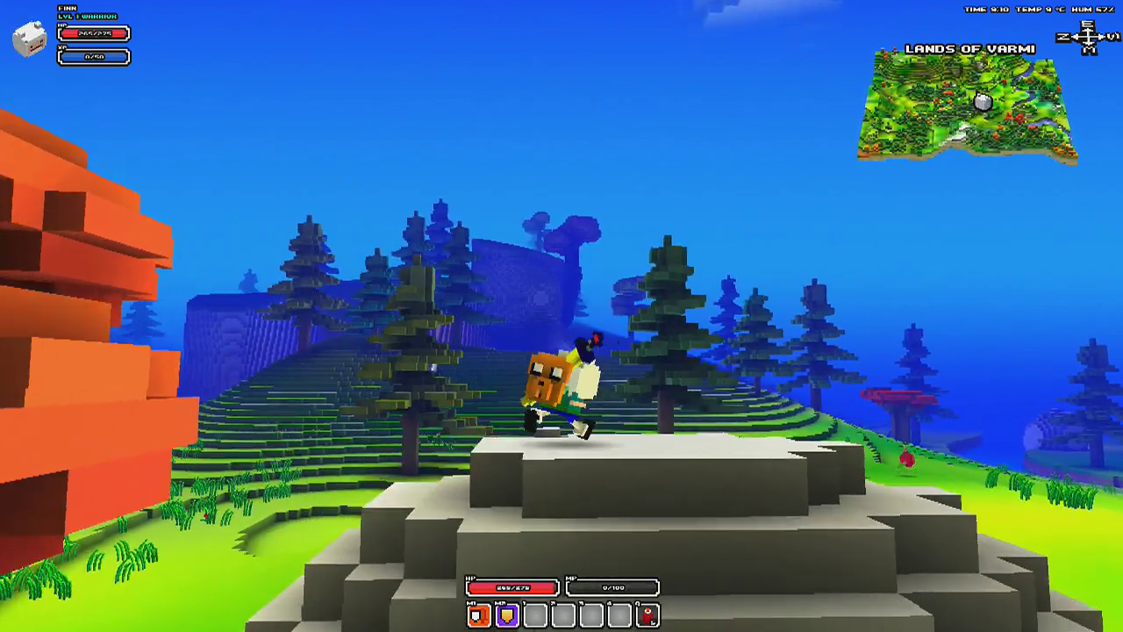
key("s")
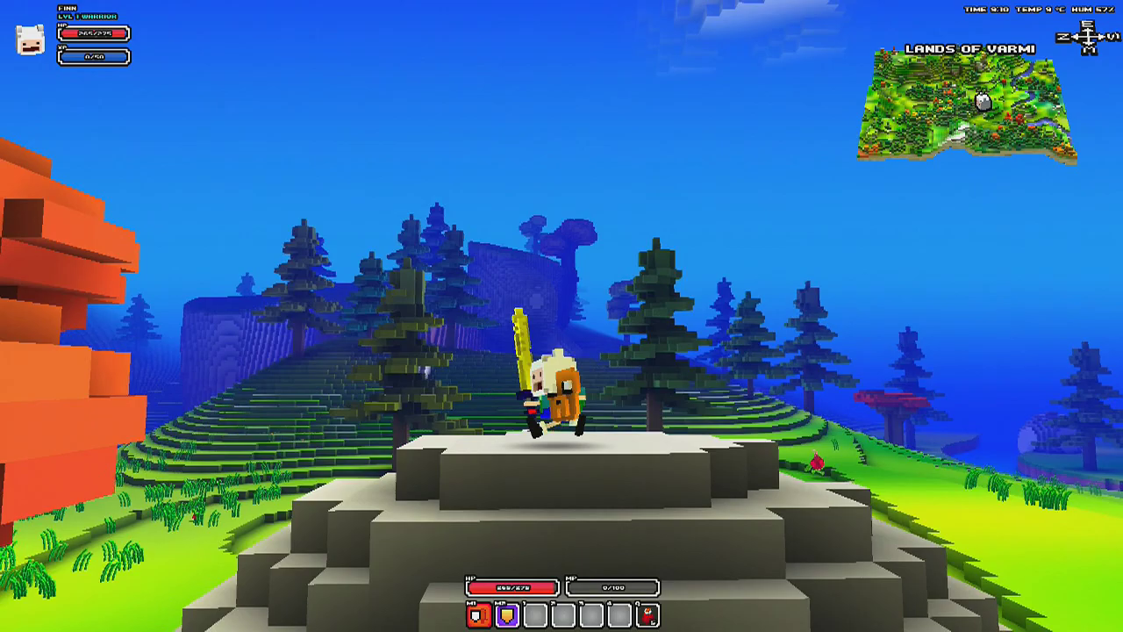
key("a")
key("d")
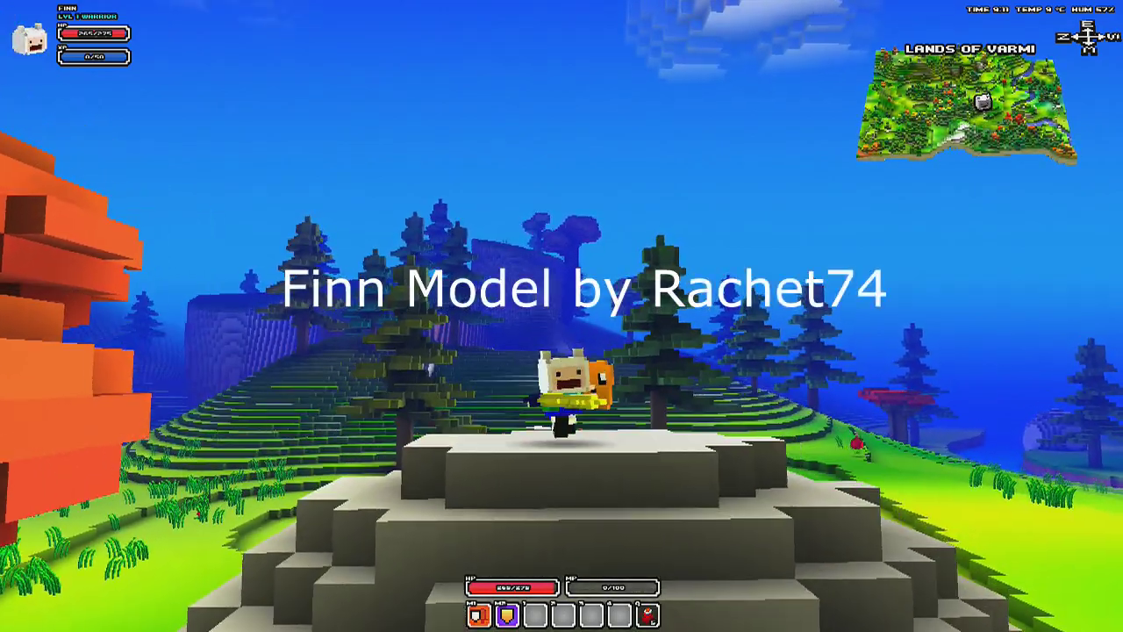
Block with the shield, swing the sword and dodge-roll on the rock to try out the Finn model's animations.
right_click(562, 316)
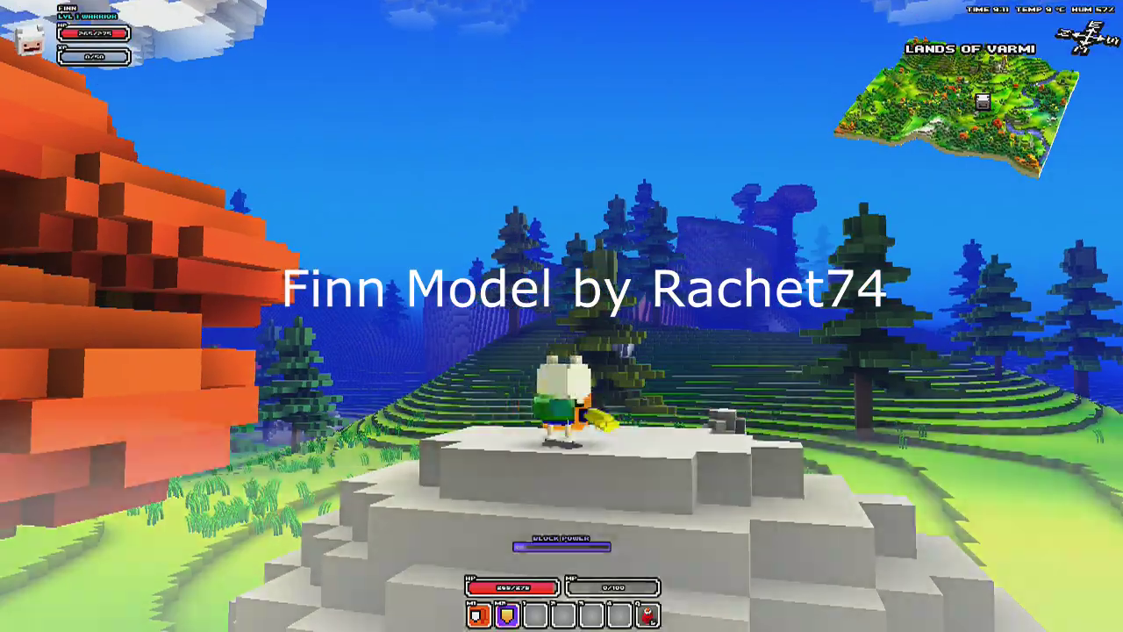
left_click(561, 316)
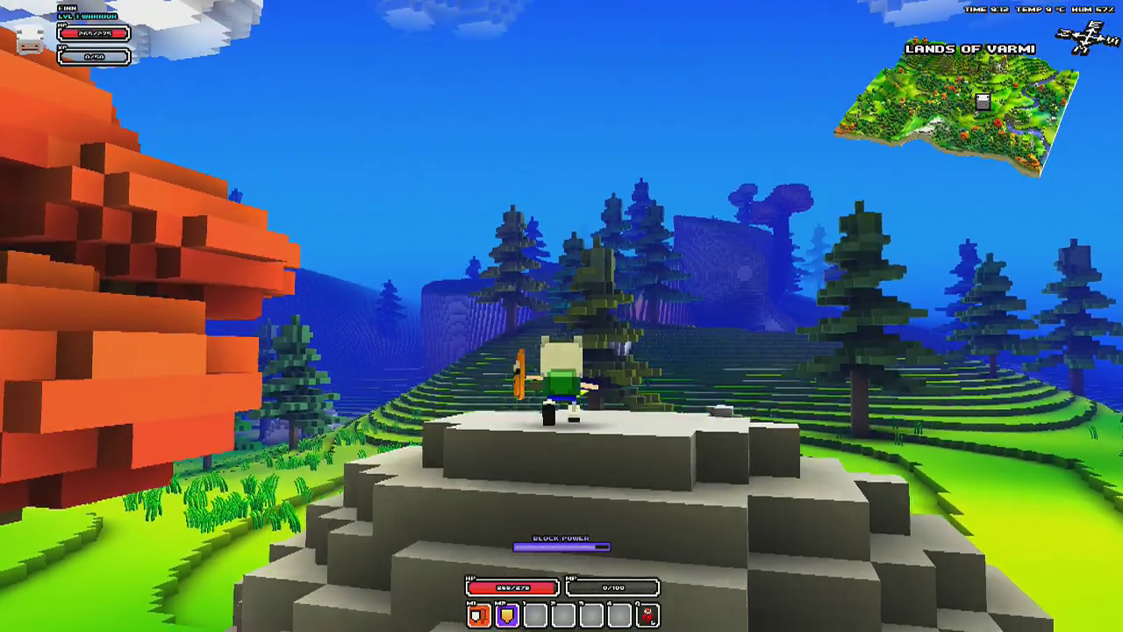
middle_click(562, 316)
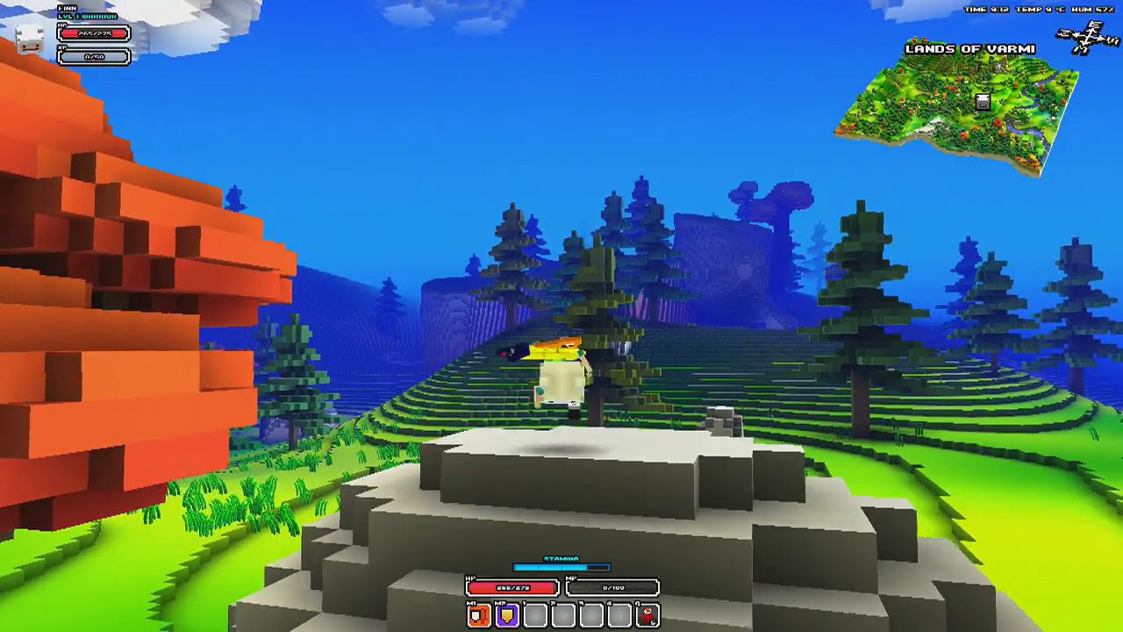
middle_click(562, 316)
key("s")
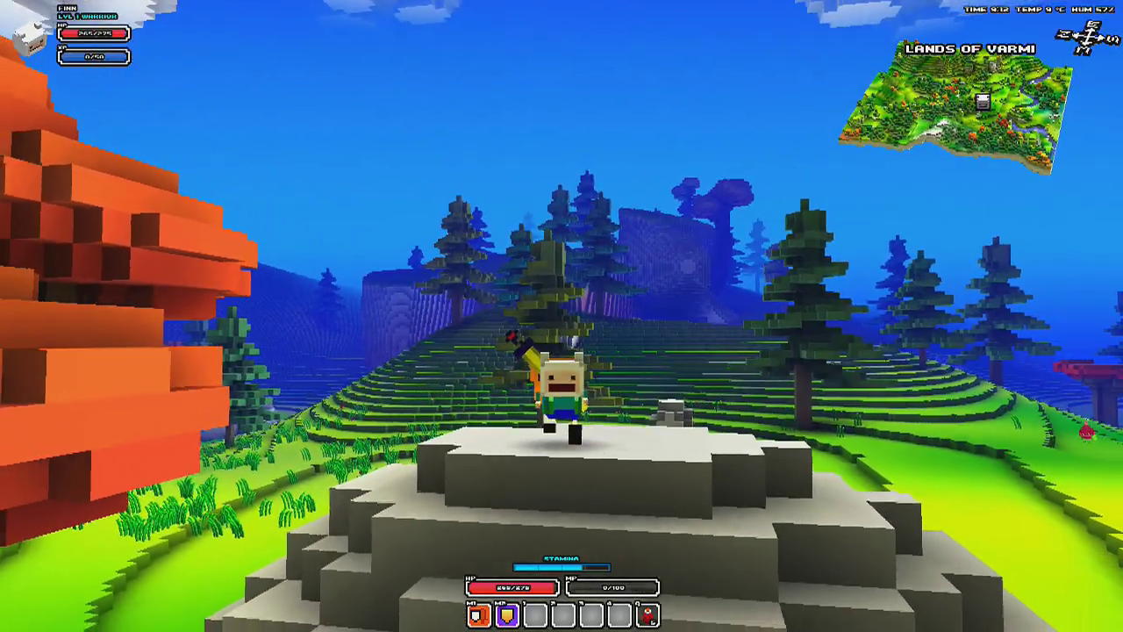
middle_click(561, 316)
key("w")
middle_click(562, 316)
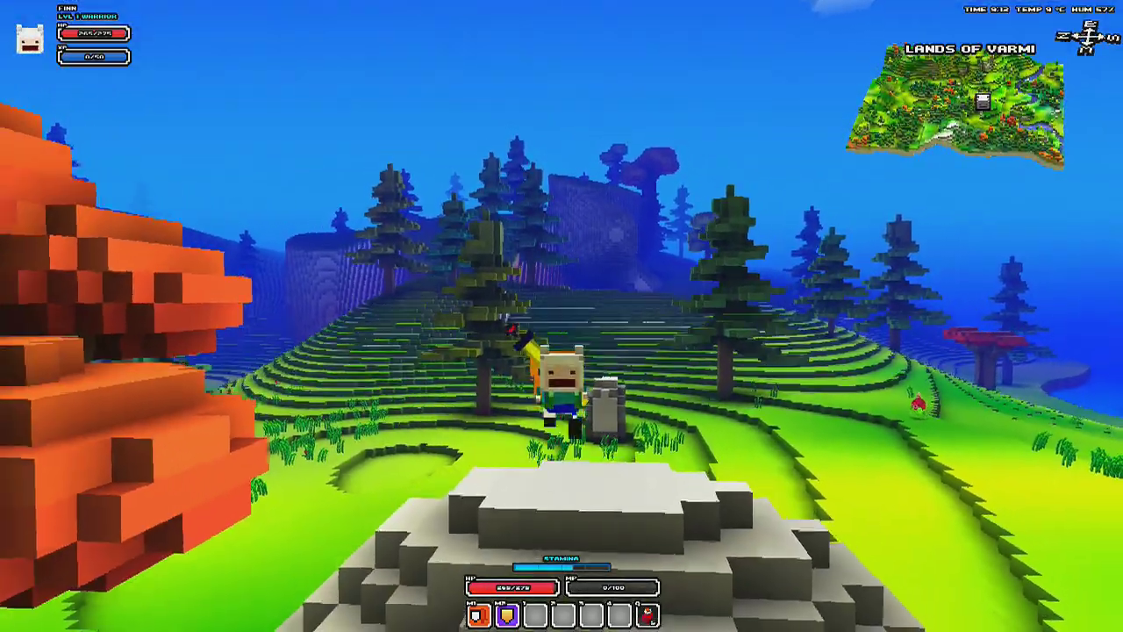
Leave the rock and run across the grass towards the Radishling.
key("d")
key("w")
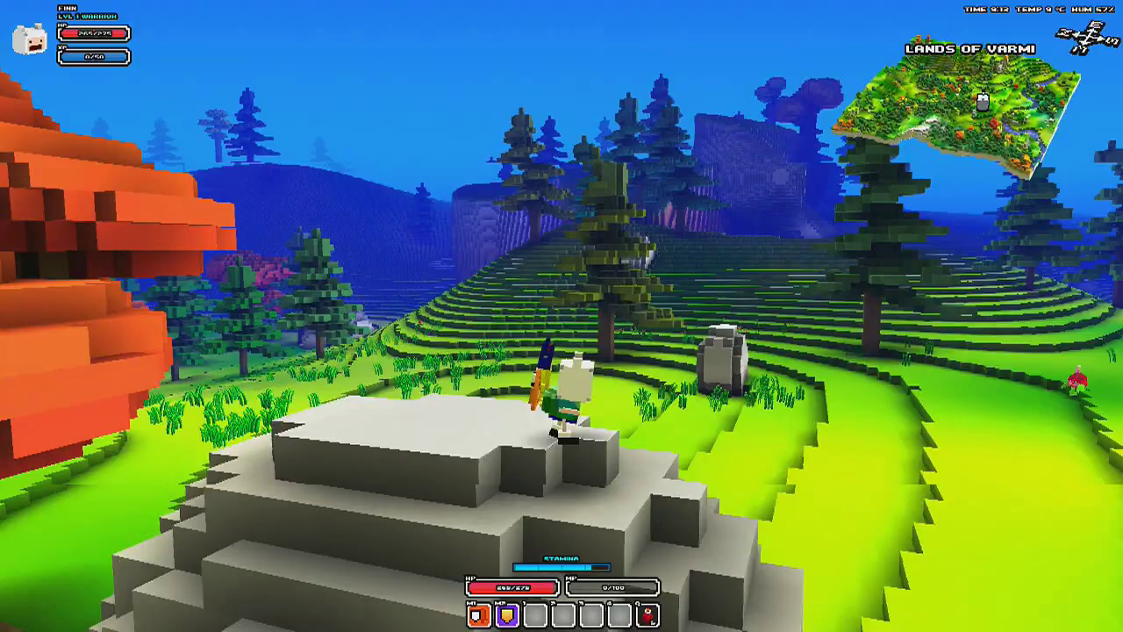
key("s")
key("w")
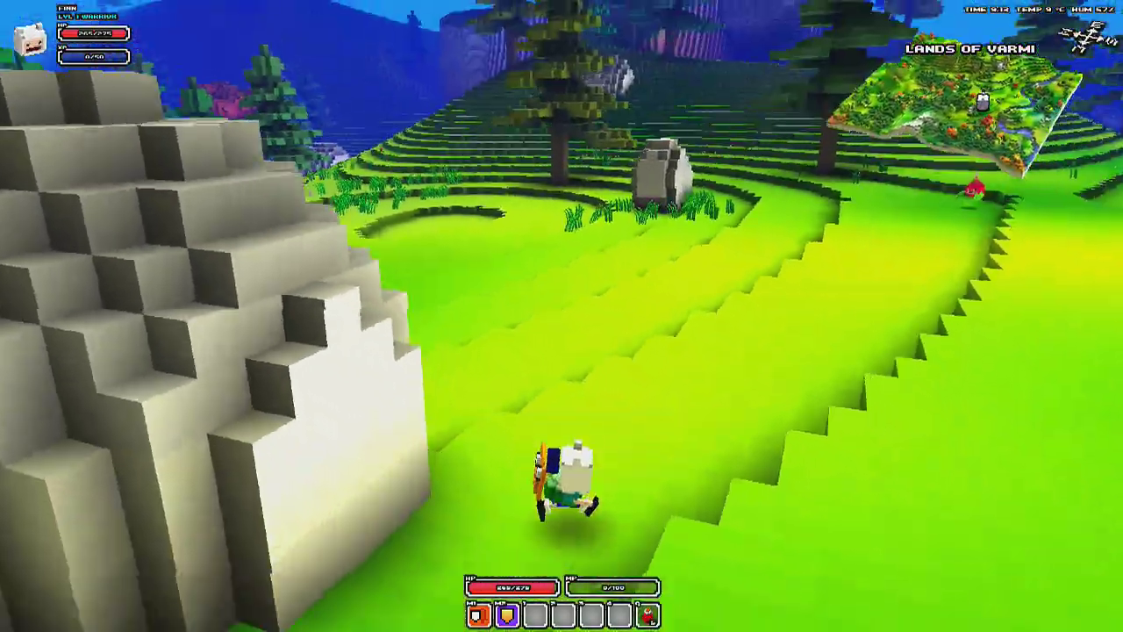
key("w")
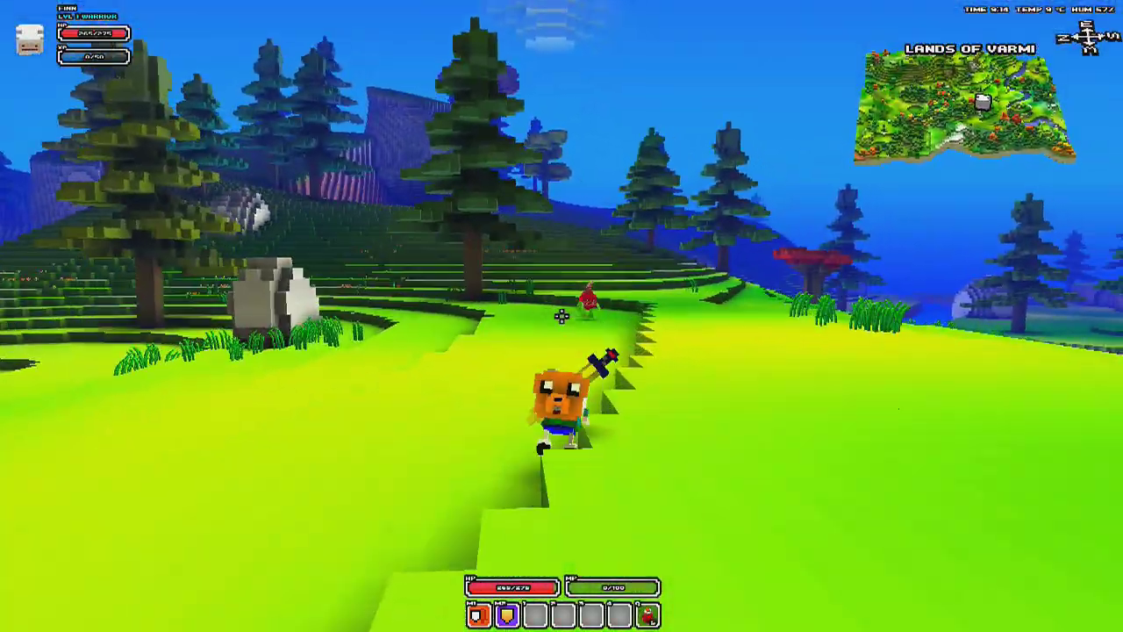
key("d")
key("w")
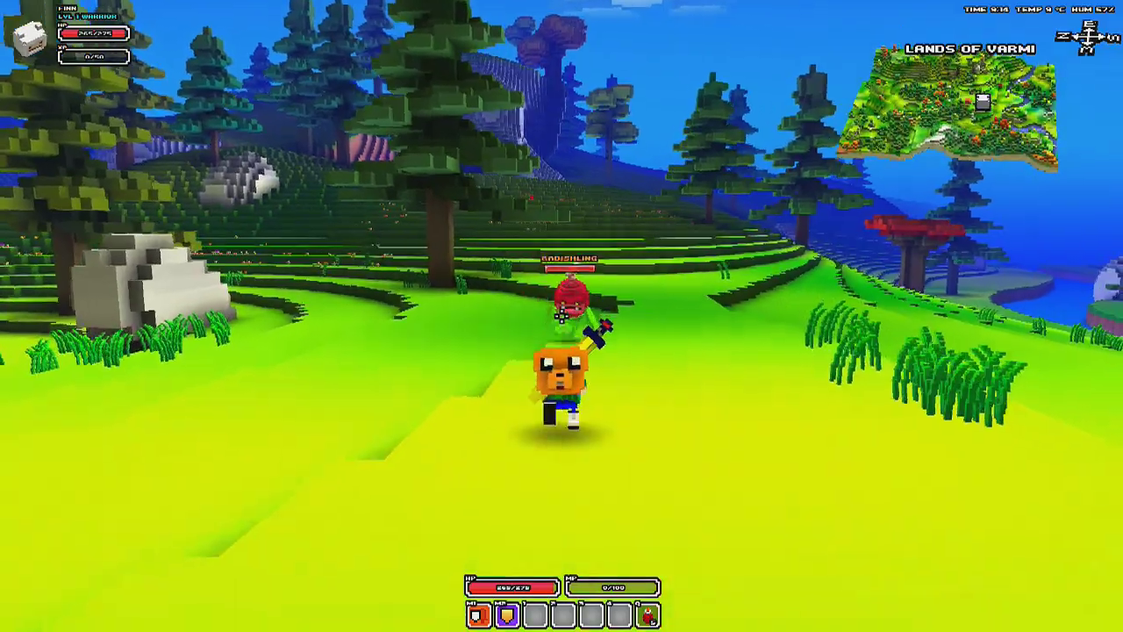
Start attacking the Radishling with the sword and block its attack with the shield.
left_click(561, 316)
key("w")
left_click(562, 316)
left_click(561, 316)
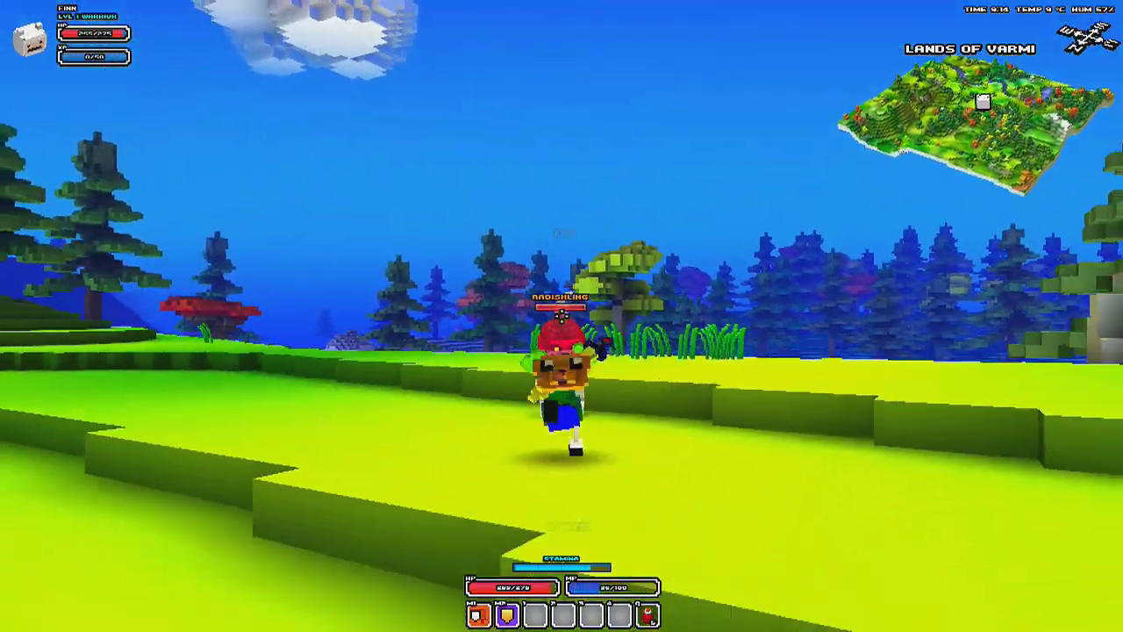
right_click(561, 314)
key("w")
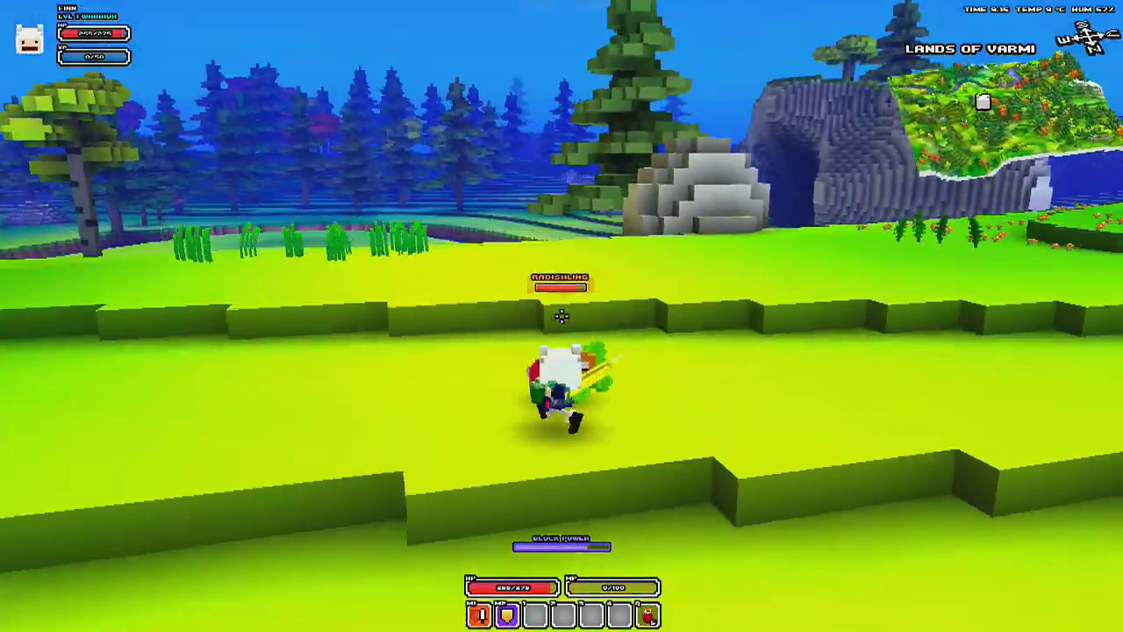
Land a series of sword hits on the Radishling, dodge away and run to a new position.
left_click(561, 316)
left_click(562, 316)
left_click(562, 316)
left_click(562, 316)
left_click(562, 316)
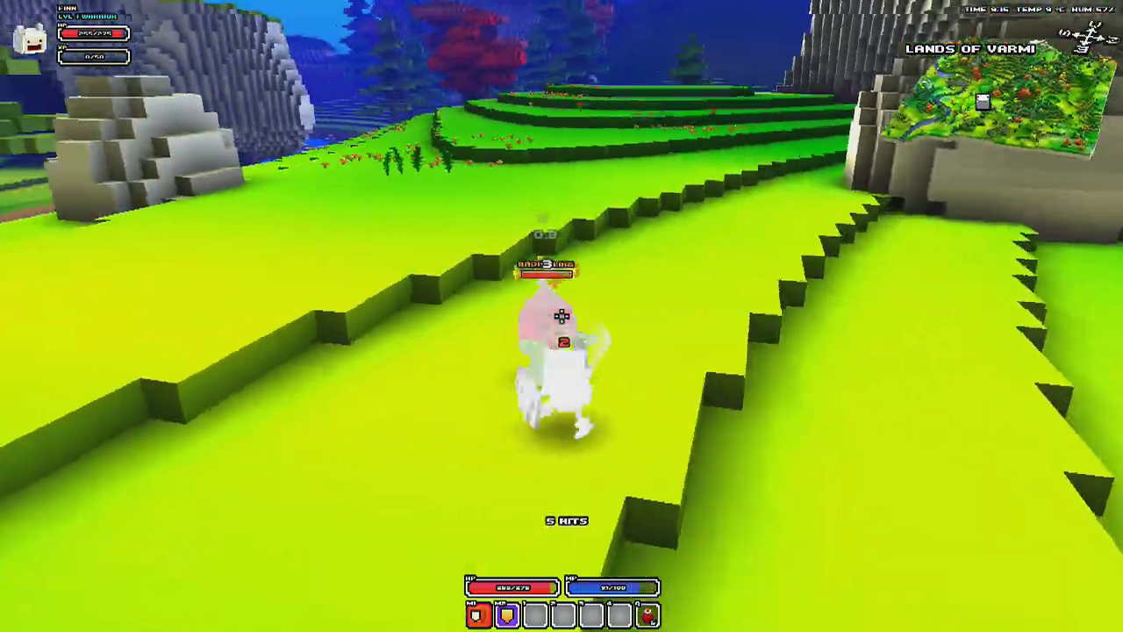
left_click(562, 316)
middle_click(562, 316)
key("a")
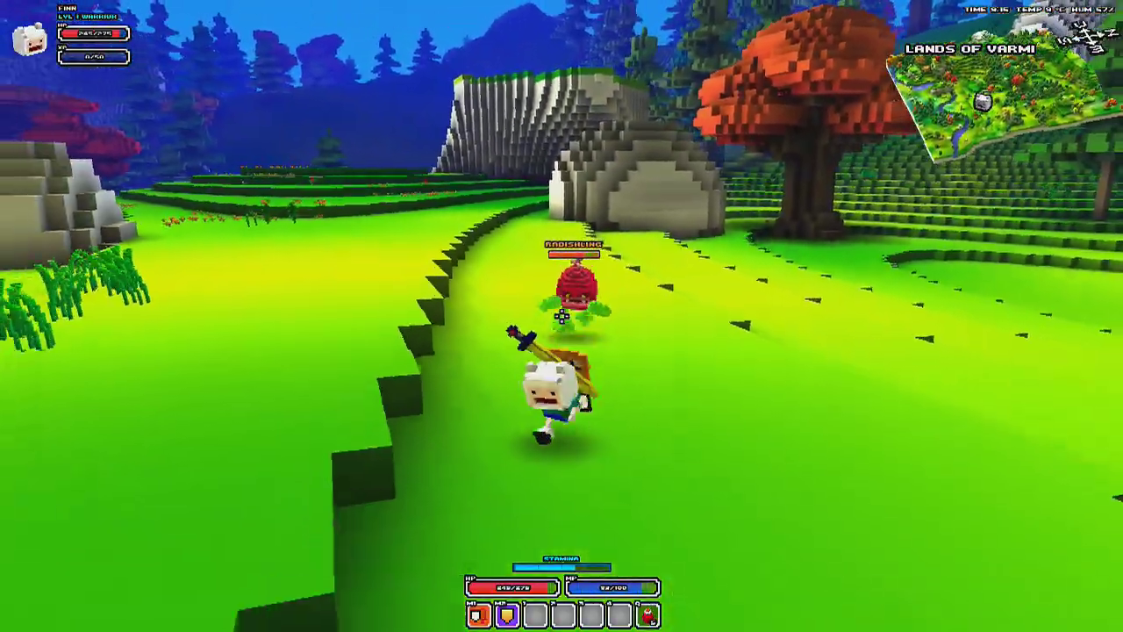
key("w")
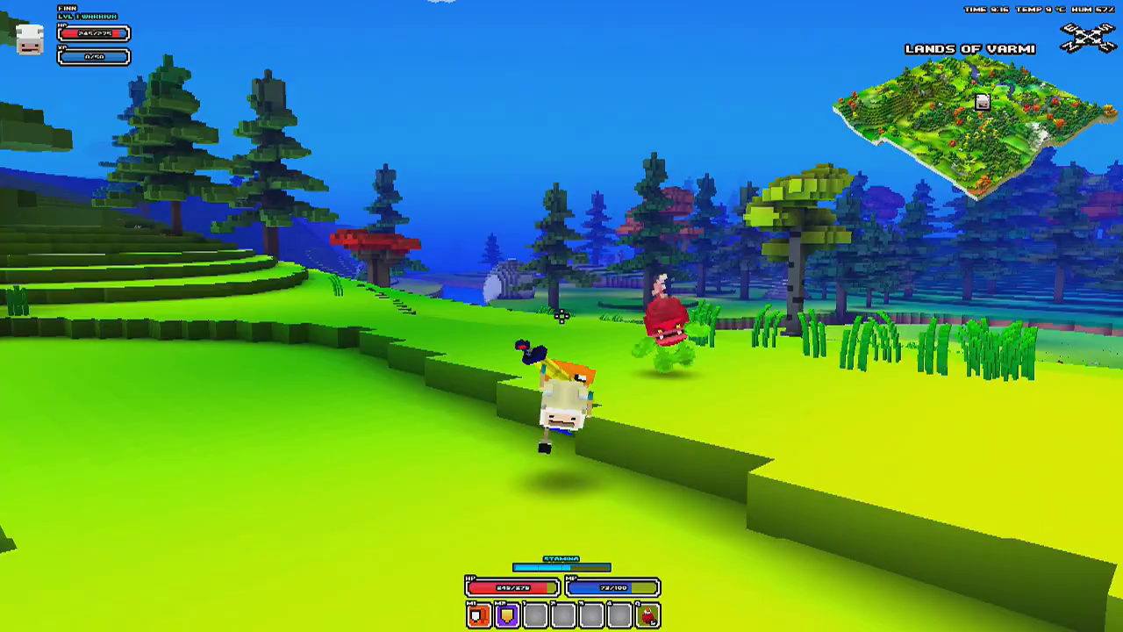
Block the Radishling's attack, strike it repeatedly with the sword and add a dodge-roll between the hits.
right_click(562, 316)
left_click(561, 316)
left_click(562, 316)
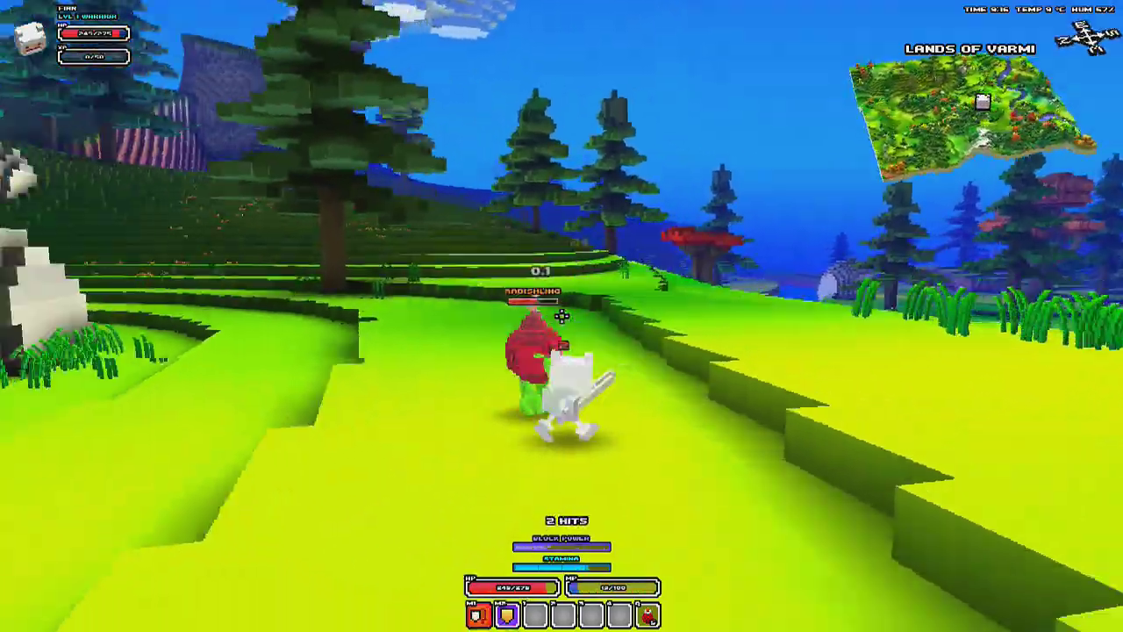
left_click(561, 316)
left_click(562, 316)
left_click(562, 316)
middle_click(562, 316)
left_click(562, 316)
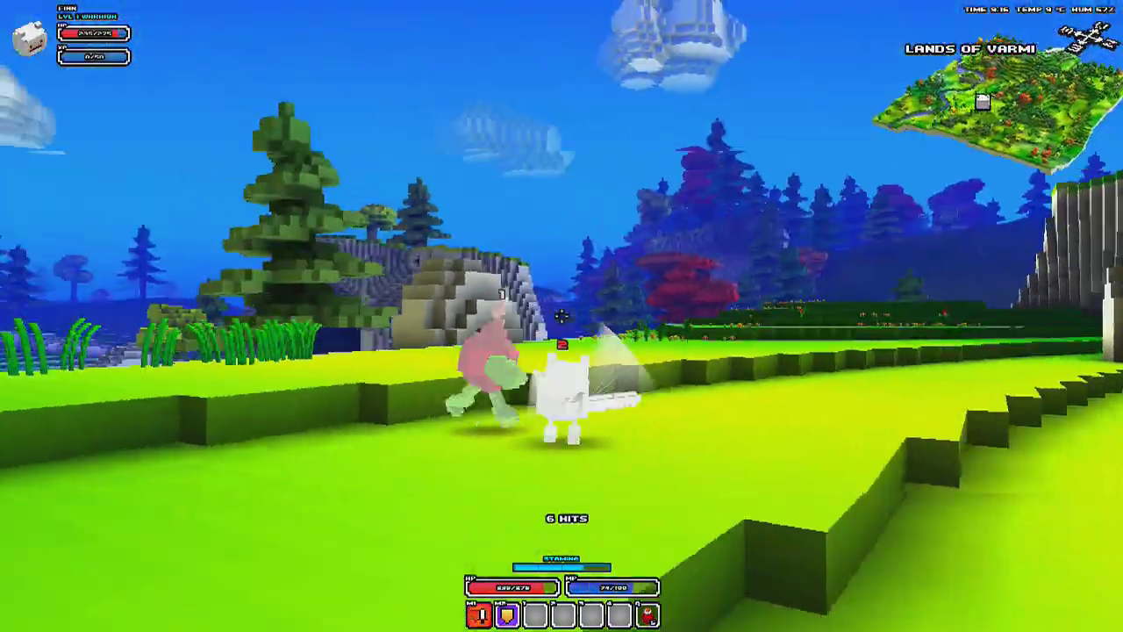
left_click(562, 316)
Raise the shield against the Radishling again, strike back with a run of sword hits and roll away.
right_click(562, 316)
left_click(561, 316)
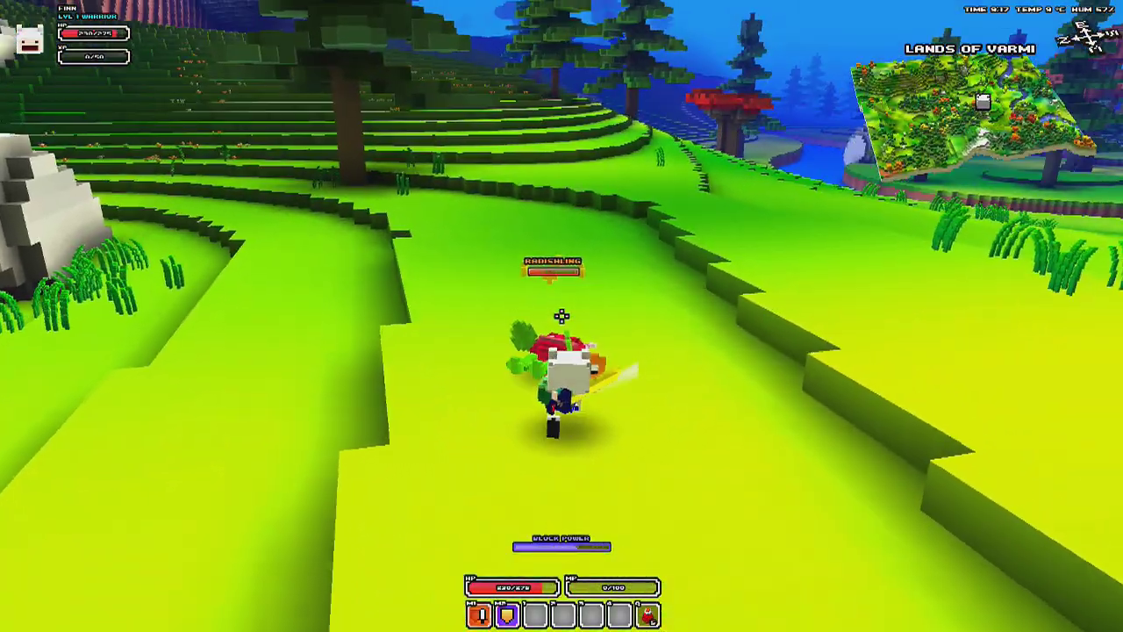
left_click(562, 316)
left_click(562, 315)
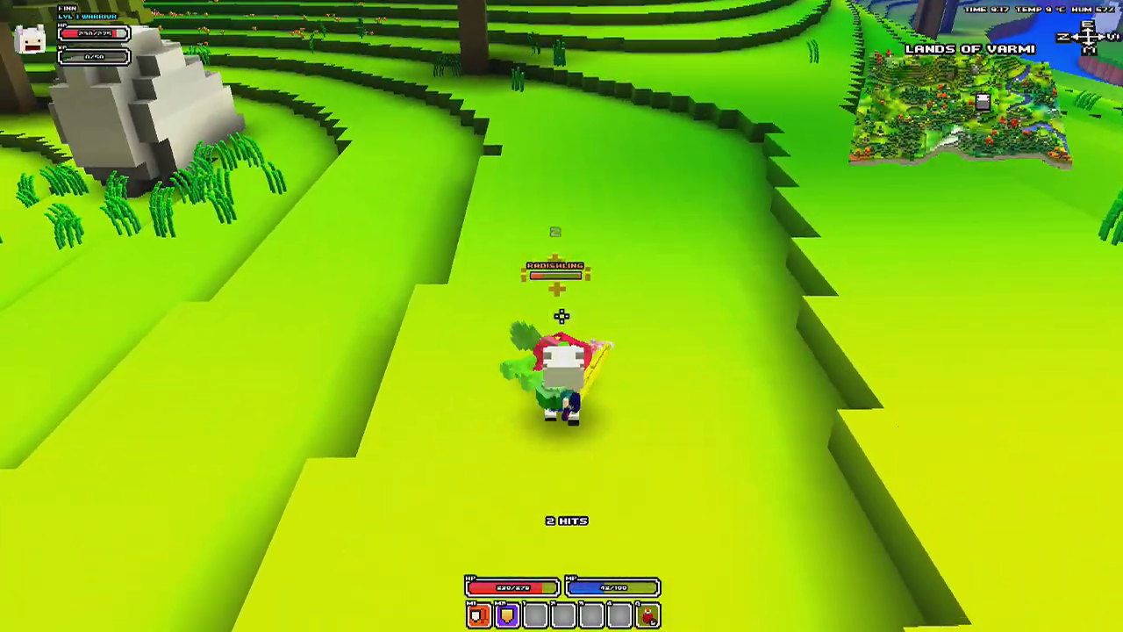
left_click(562, 314)
left_click(561, 314)
left_click(561, 314)
left_click(561, 314)
middle_click(561, 316)
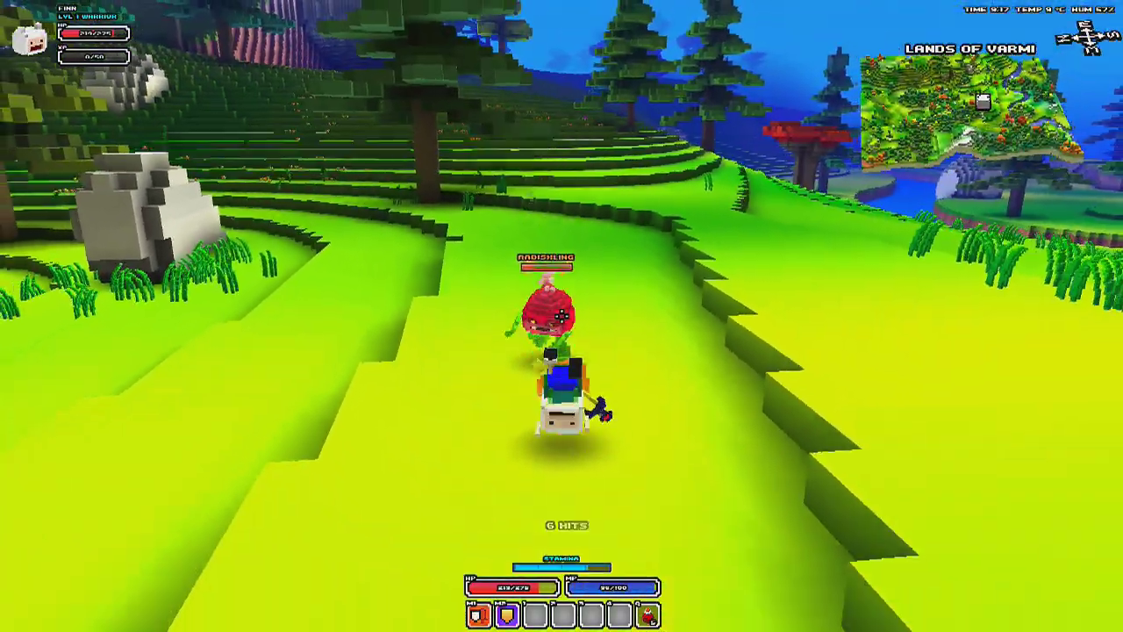
Block once more and strike the Radishling with a heavy sword attack.
right_click(562, 316)
left_click(562, 315)
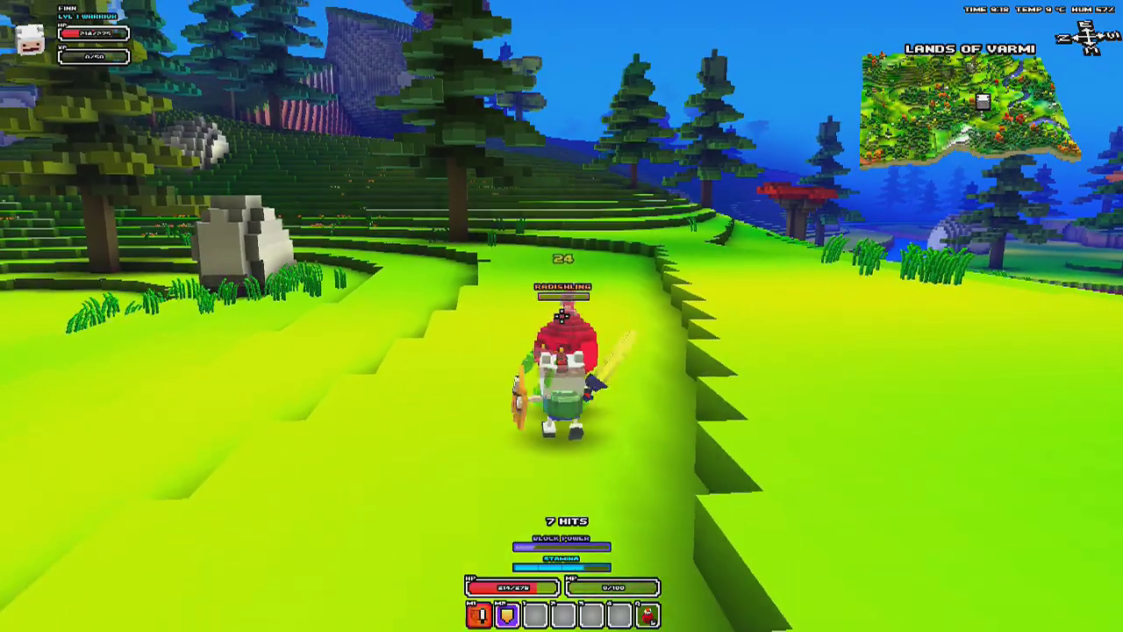
left_click(562, 315)
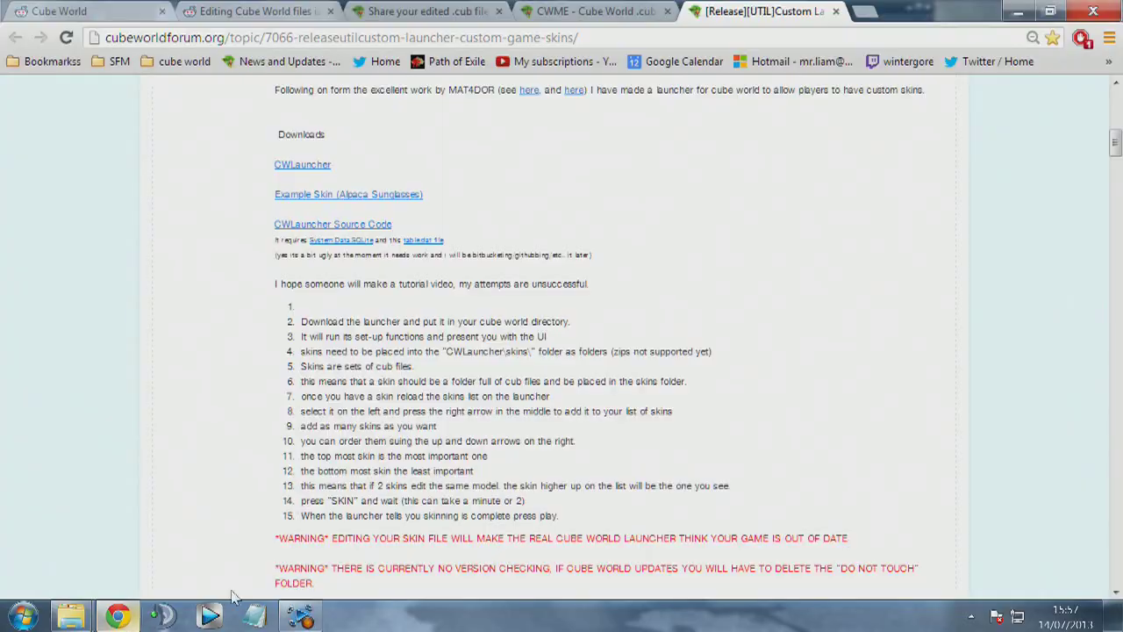
Look over the first post and title of the "[Release][UTIL]Custom Launcher, (custom game skins)" forum thread.
scroll(590, 312, "up", 4)
scroll(550, 263, "down", 1)
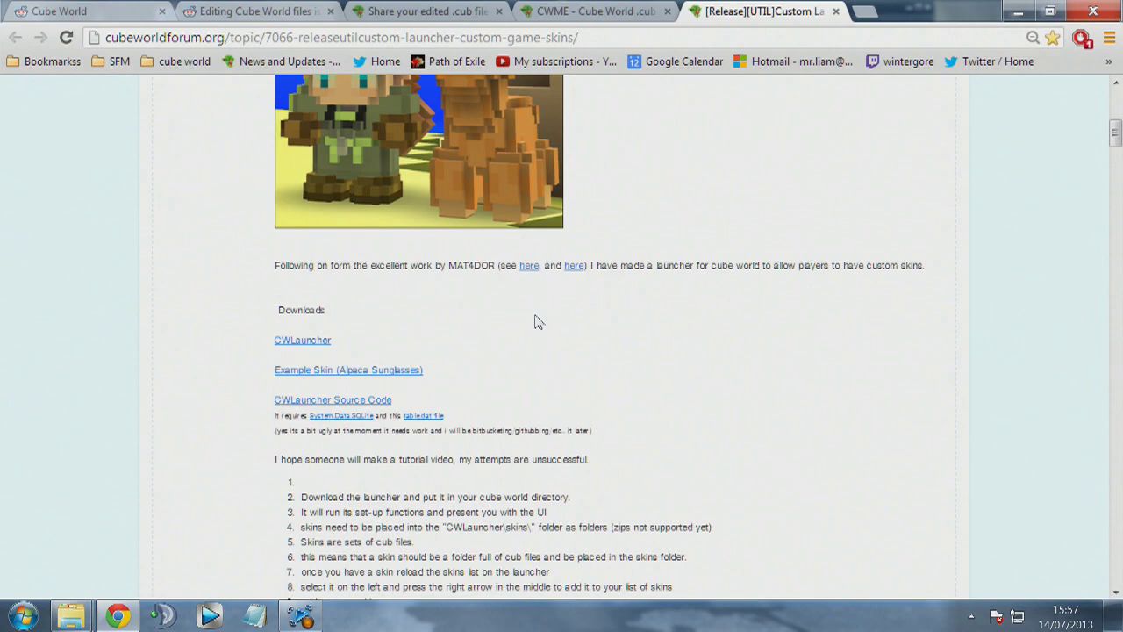
scroll(534, 321, "up", 5)
scroll(559, 309, "down", 2)
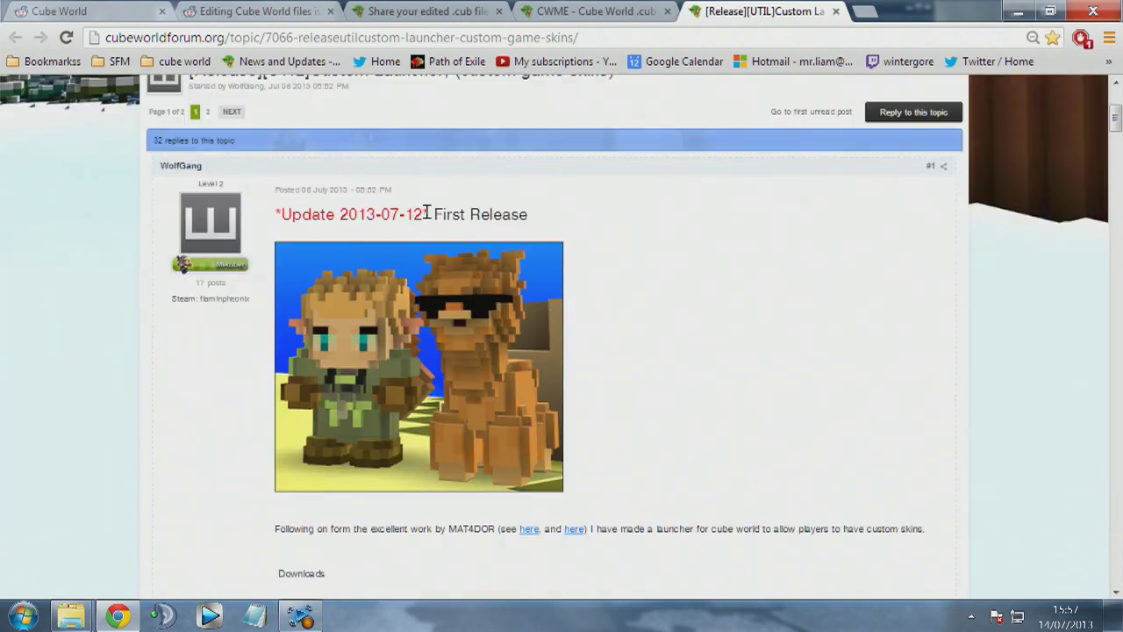
scroll(427, 213, "up", 2)
left_click_drag(197, 242, 610, 250)
left_click(531, 265)
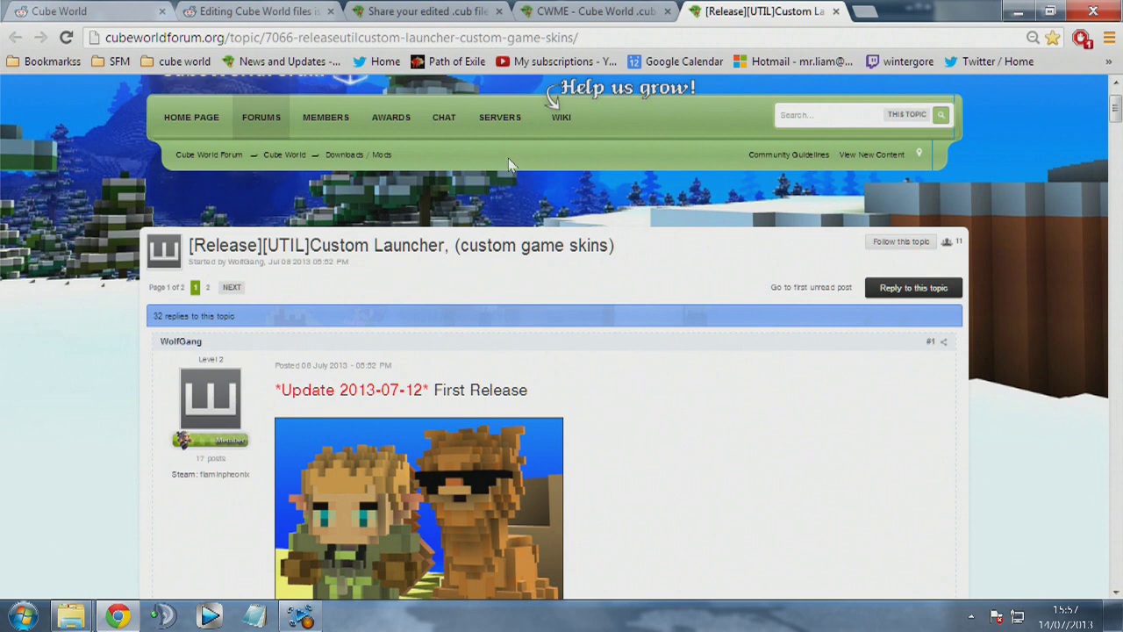
View the Finn model post in the thread of shared .cub files, then return to the Custom Launcher thread.
left_click(456, 11)
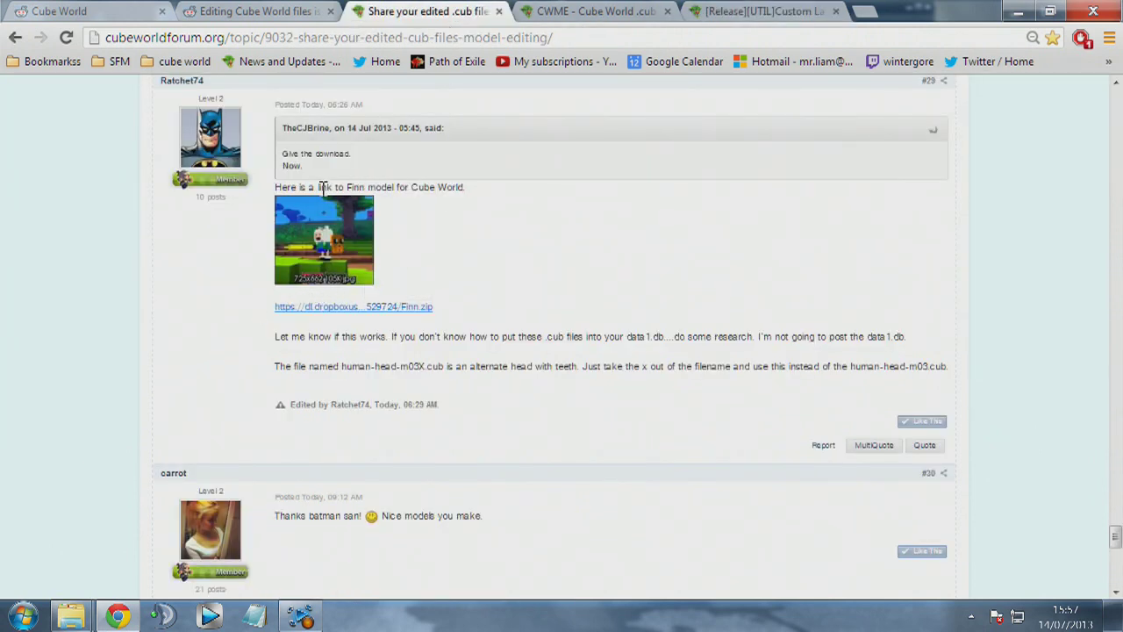
left_click(481, 189)
left_click(612, 10)
left_click(742, 9)
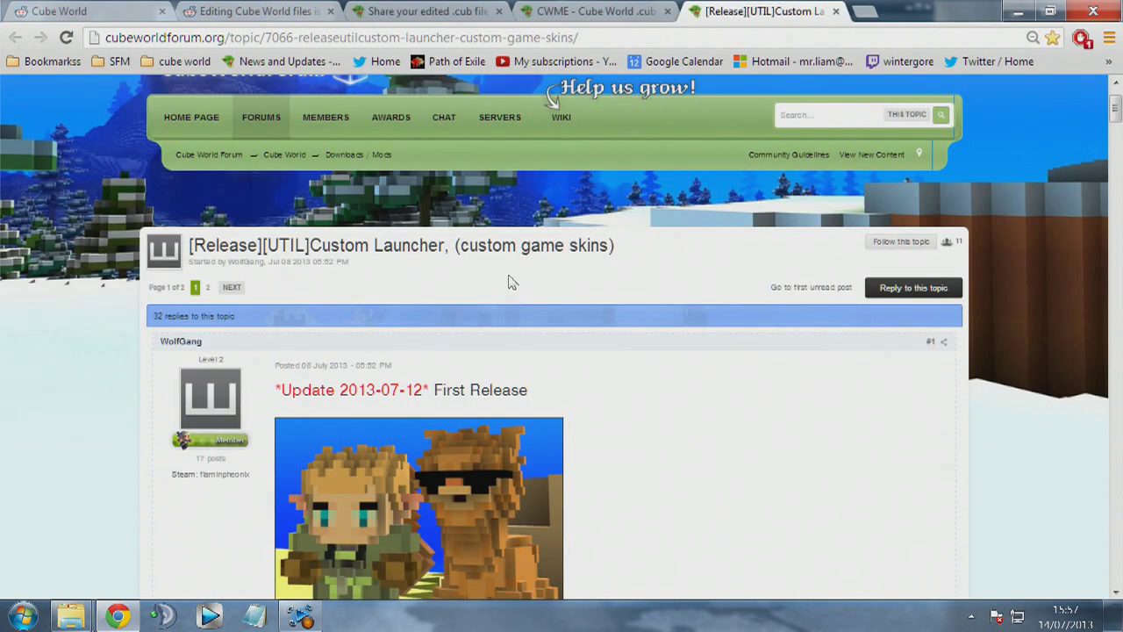
Examine the launcher thread's downloads: CWLauncher, the Alpaca Sunglasses example skin, the launcher source code and its System.Data.SQLite requirement.
scroll(530, 373, "down", 3)
scroll(617, 360, "down", 1)
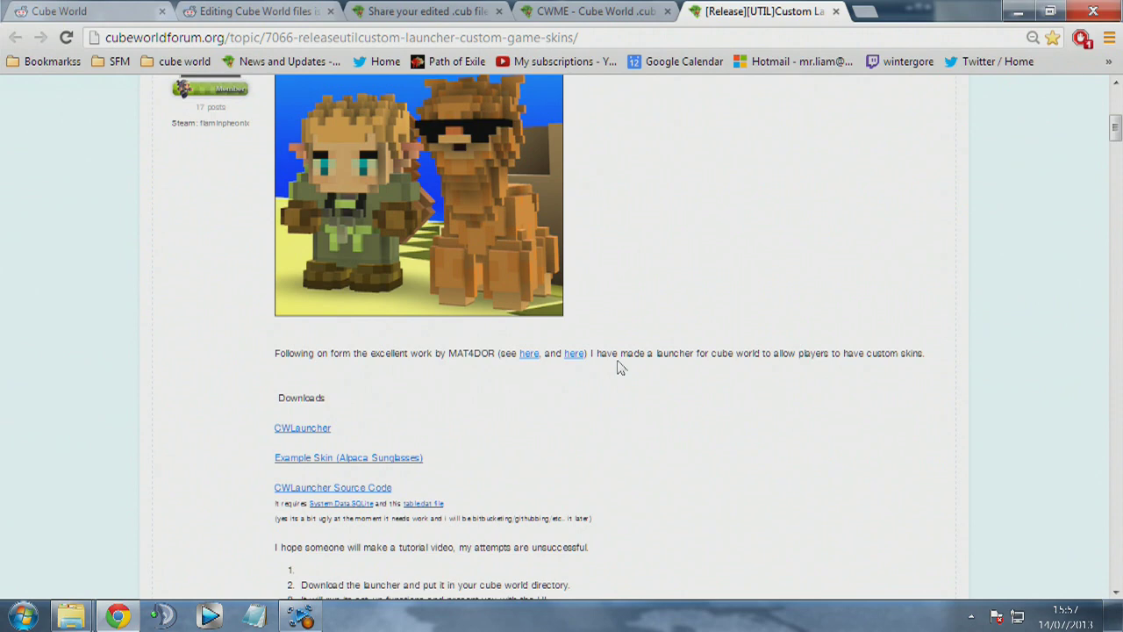
scroll(482, 405, "down", 1)
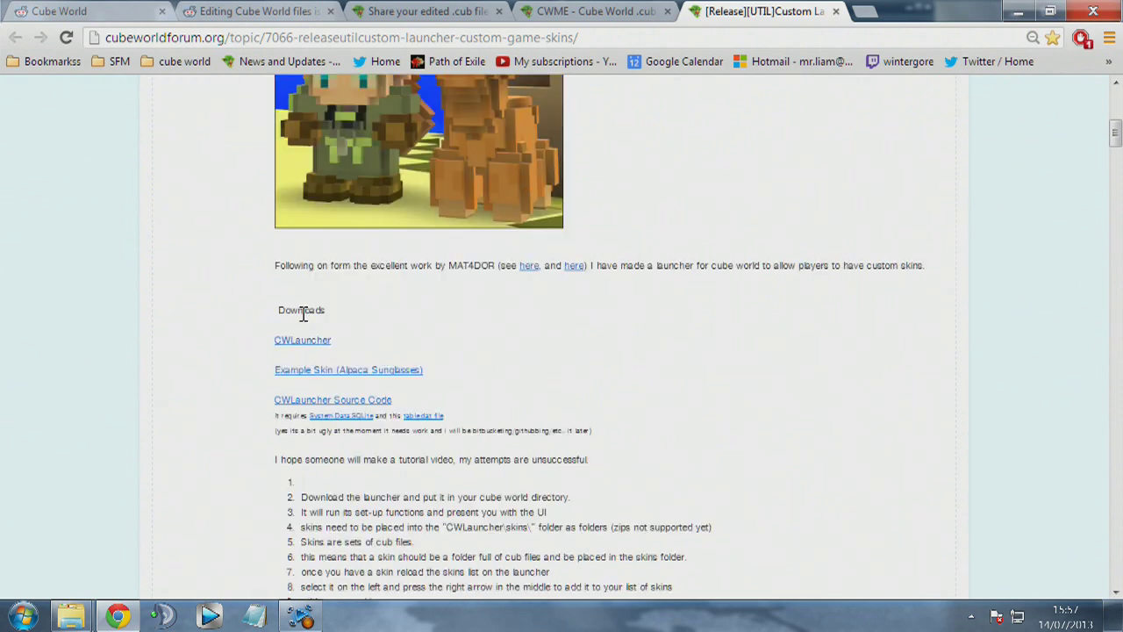
scroll(285, 342, "down", 1)
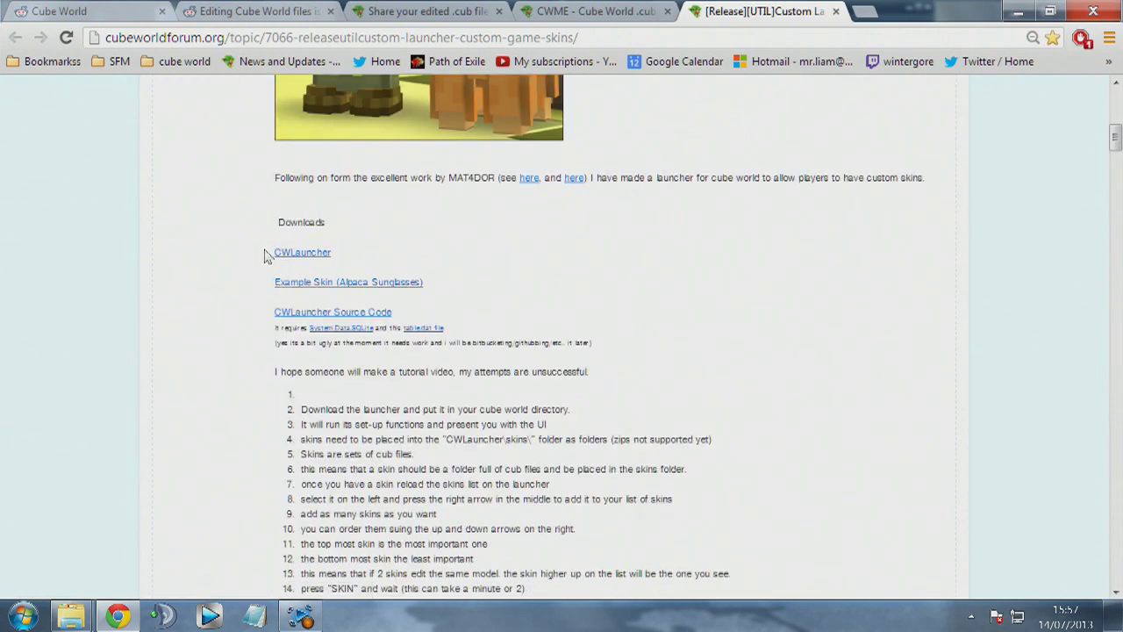
left_click(381, 252)
left_click_drag(266, 284, 461, 277)
left_click(453, 290)
left_click_drag(271, 314, 395, 311)
left_click(411, 323)
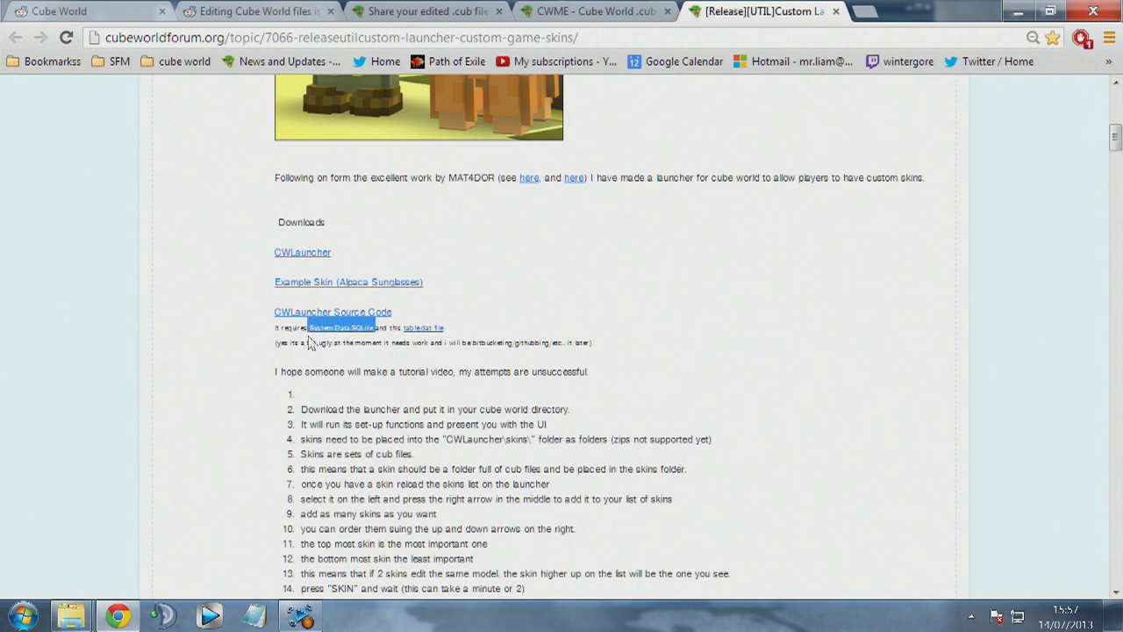
left_click(402, 328)
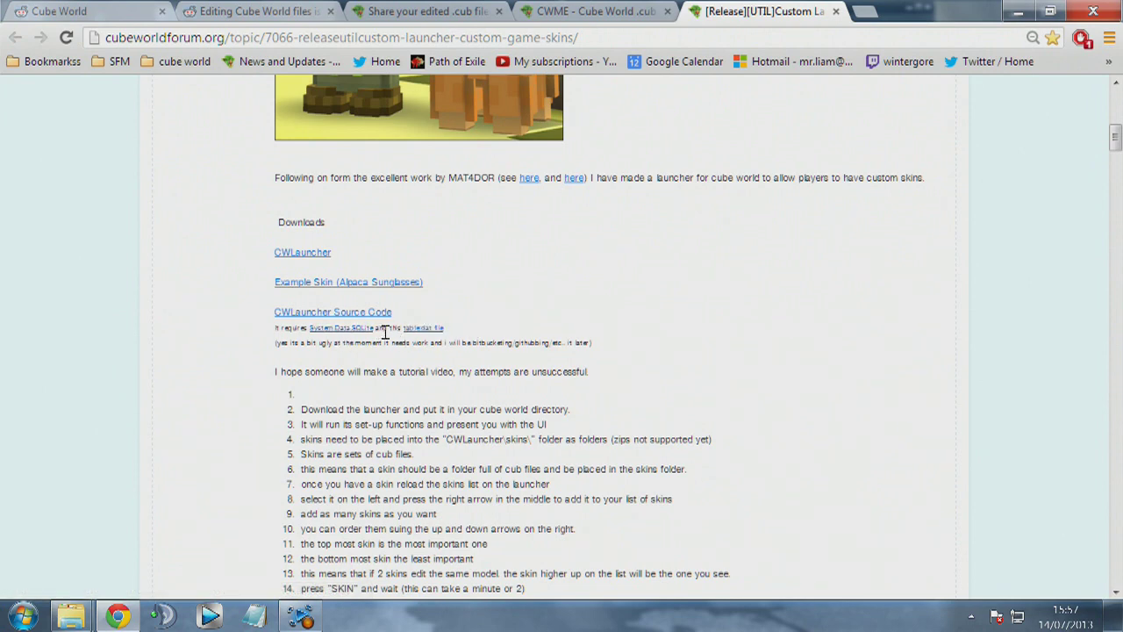
Look over the shared .cub files thread and the CWME model editor thread, then return to the Custom Launcher thread.
mouse_move(71, 617)
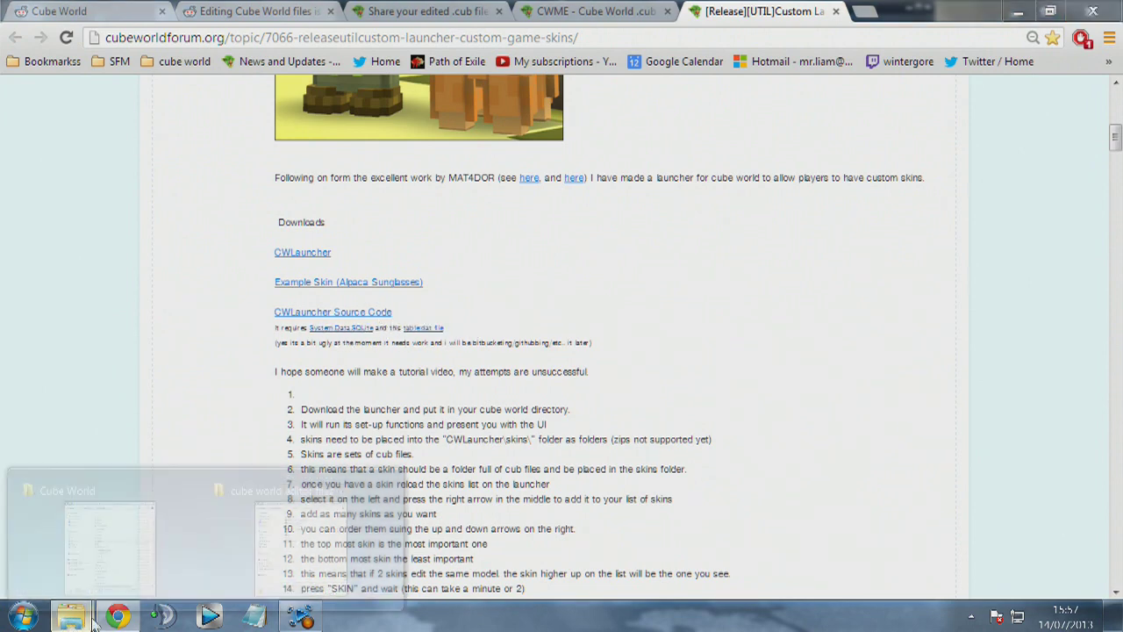
left_click(241, 516)
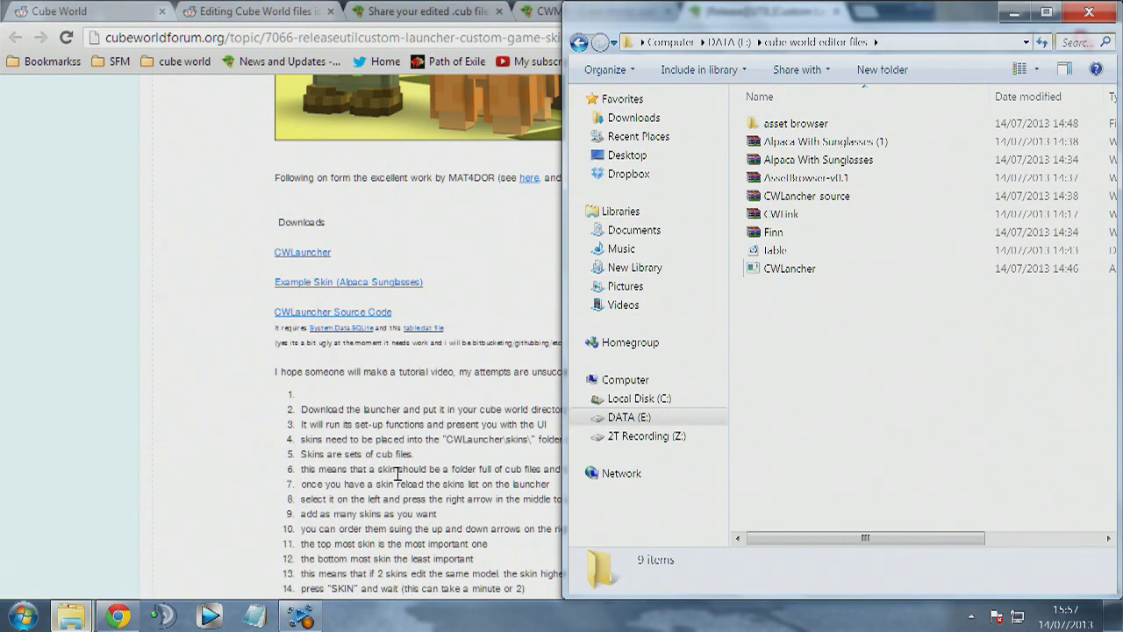
left_click(199, 317)
scroll(399, 342, "up", 1)
left_click(420, 12)
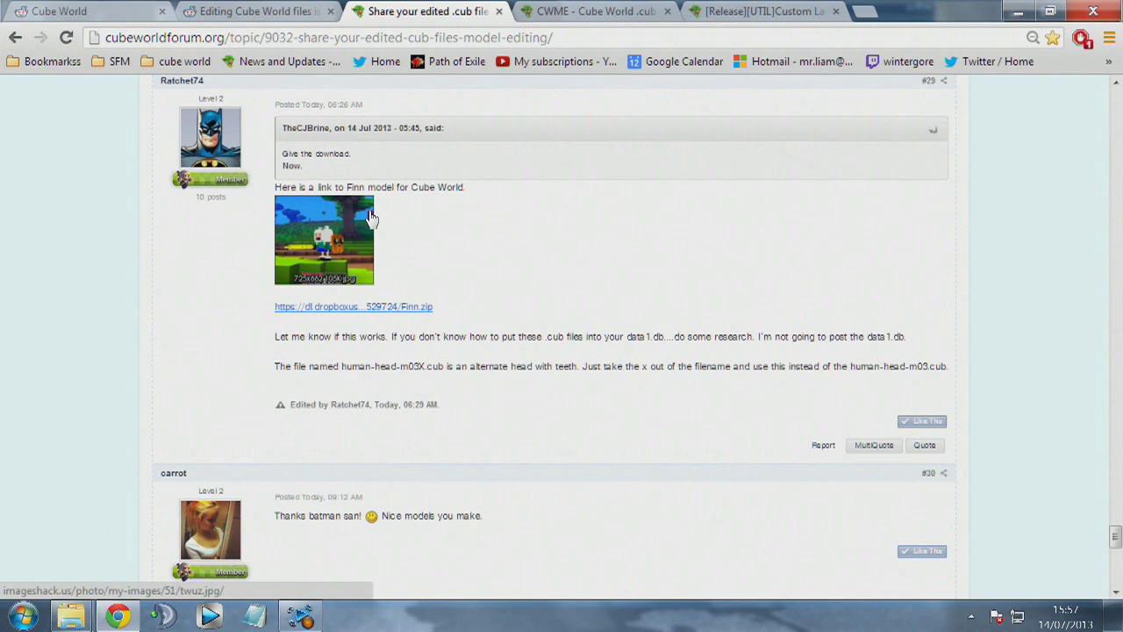
left_click(605, 12)
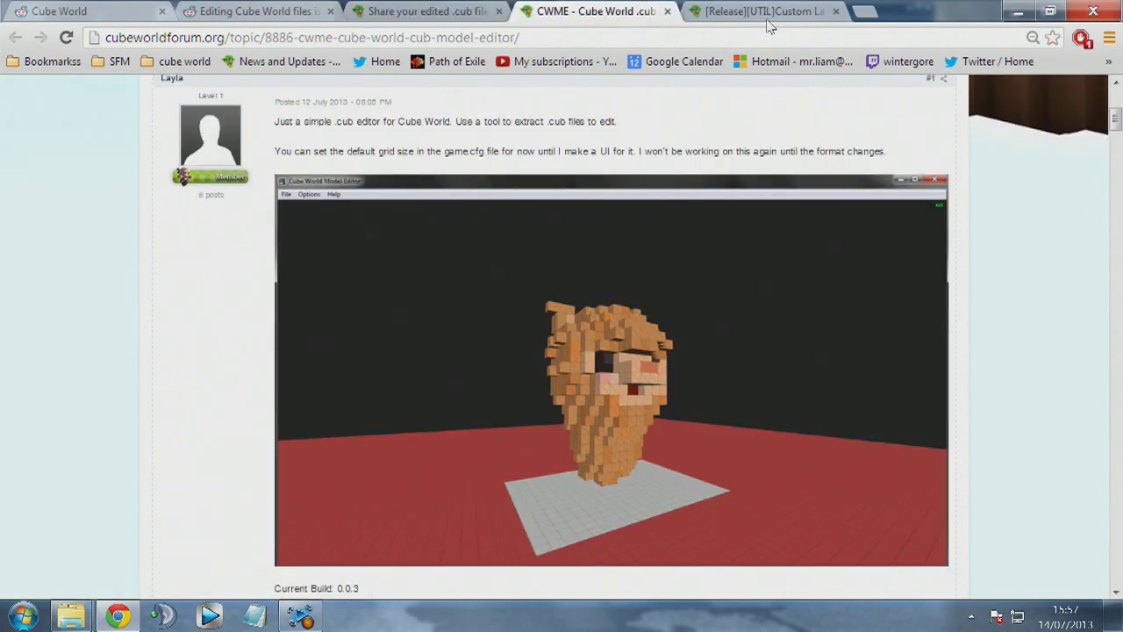
left_click(760, 9)
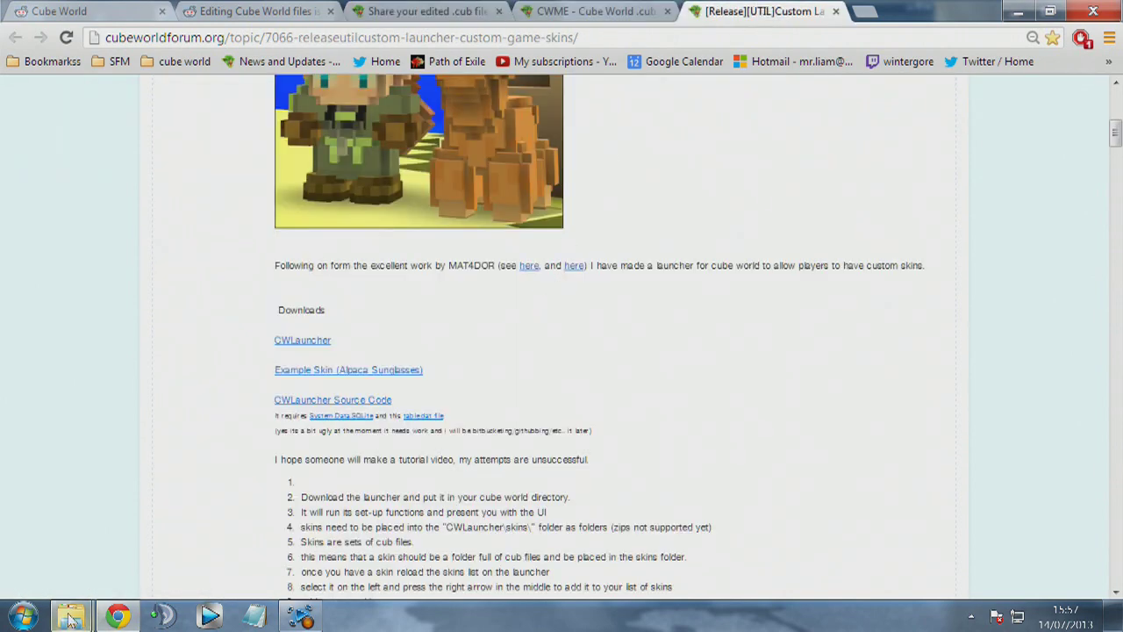
Copy the CWLancher application and the table file from the cube world editor files folder into the Cube World program folder.
mouse_move(70, 617)
left_click(295, 494)
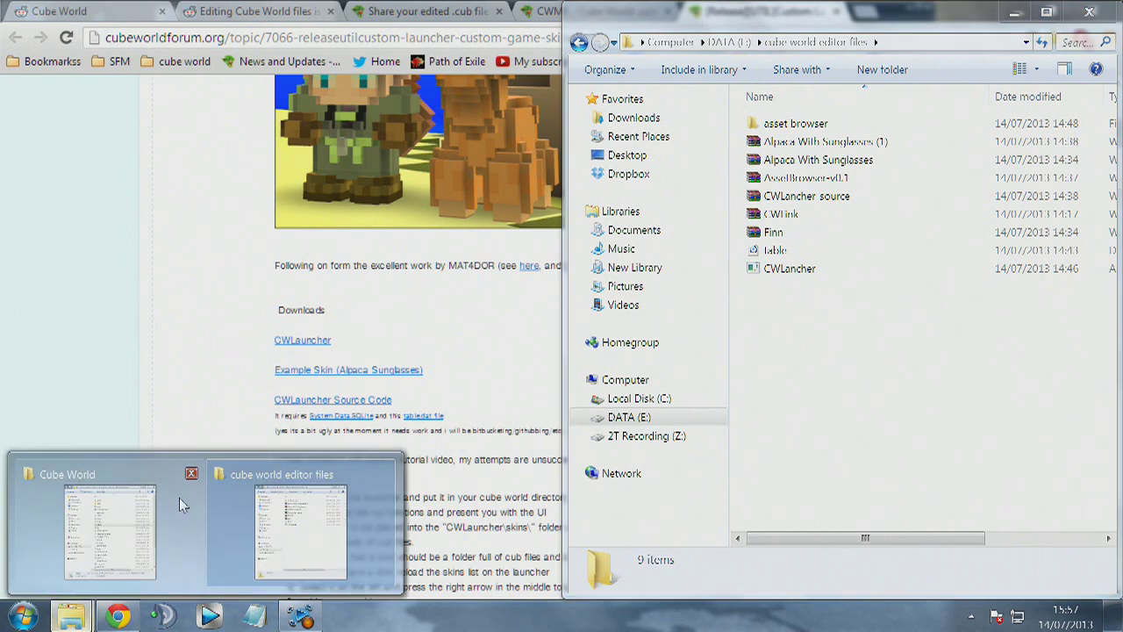
left_click(81, 534)
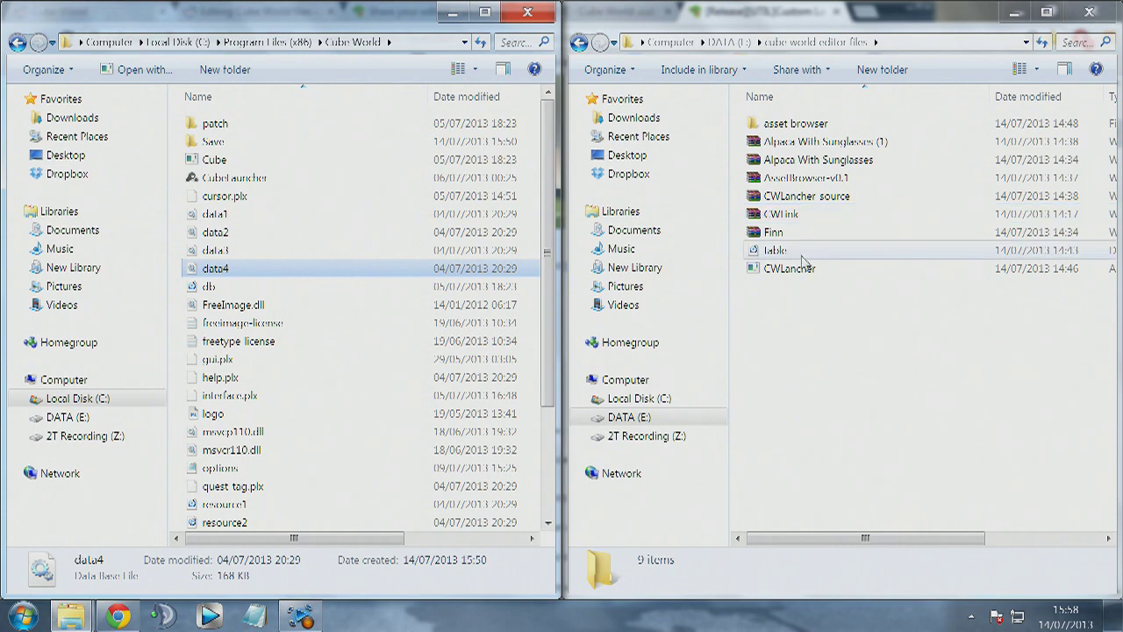
left_click_drag(787, 270, 188, 218)
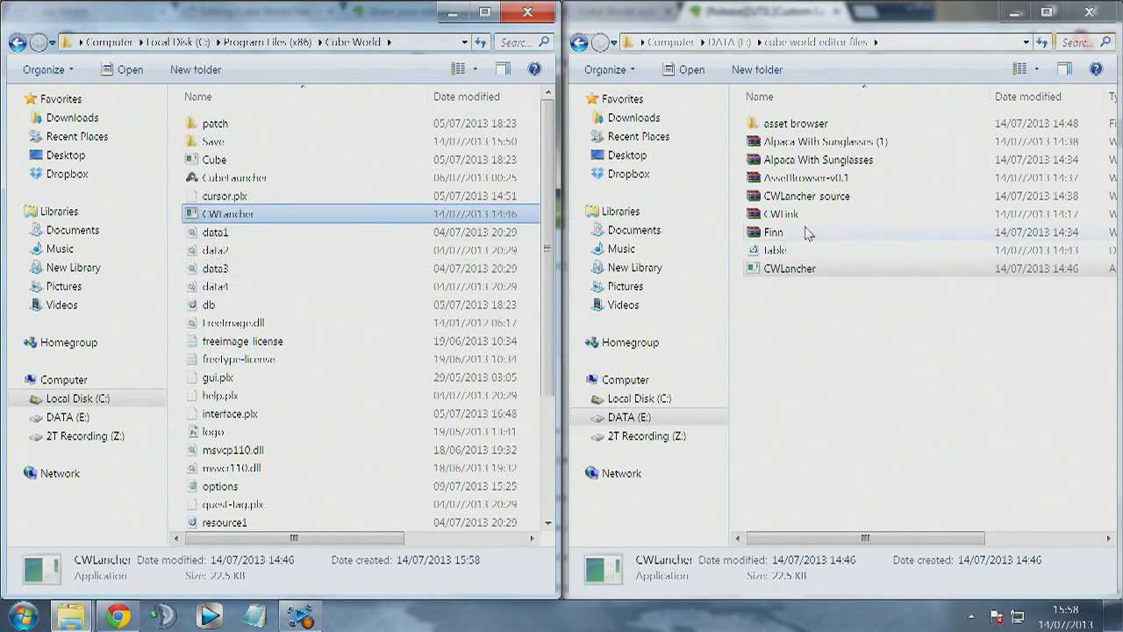
mouse_move(796, 247)
left_mouse_down()
mouse_move(211, 228)
mouse_move(523, 271)
mouse_move(796, 254)
left_mouse_up()
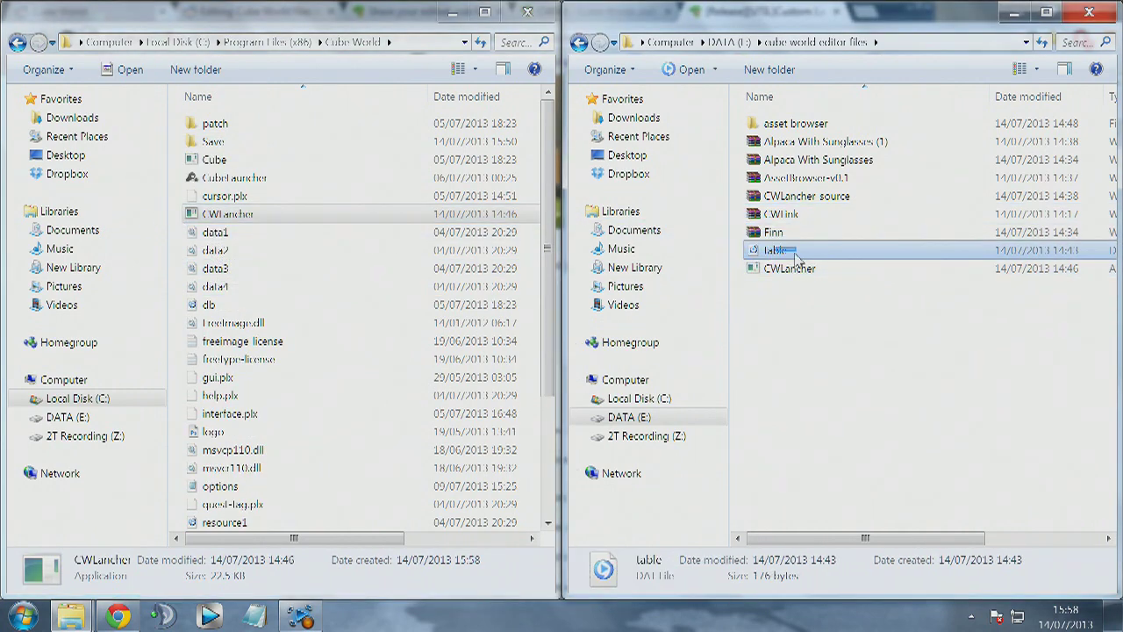
left_click_drag(533, 267, 211, 220)
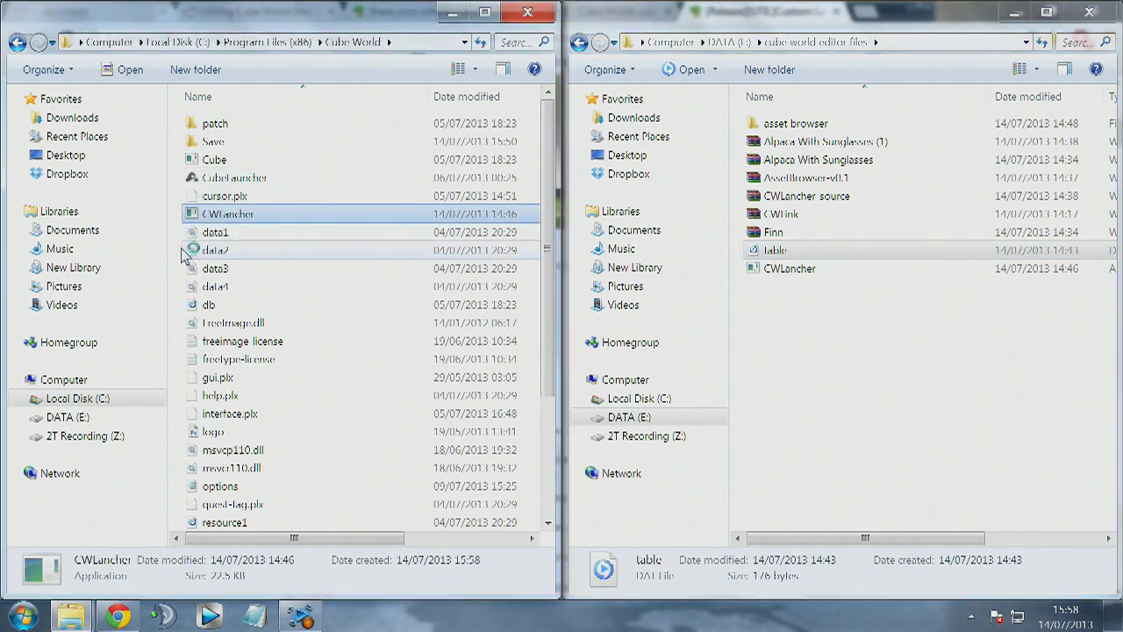
scroll(369, 404, "up", 4)
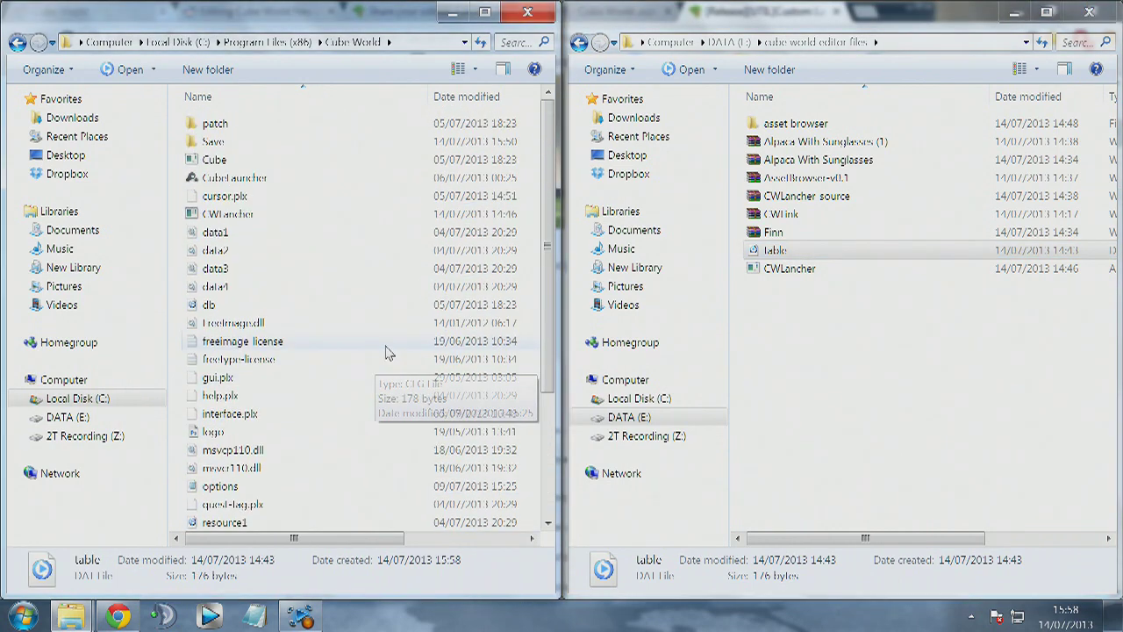
Extract the entire contents of the CWLancher source archive into the Cube World folder and close the archive.
left_click(808, 198)
double_click(809, 199)
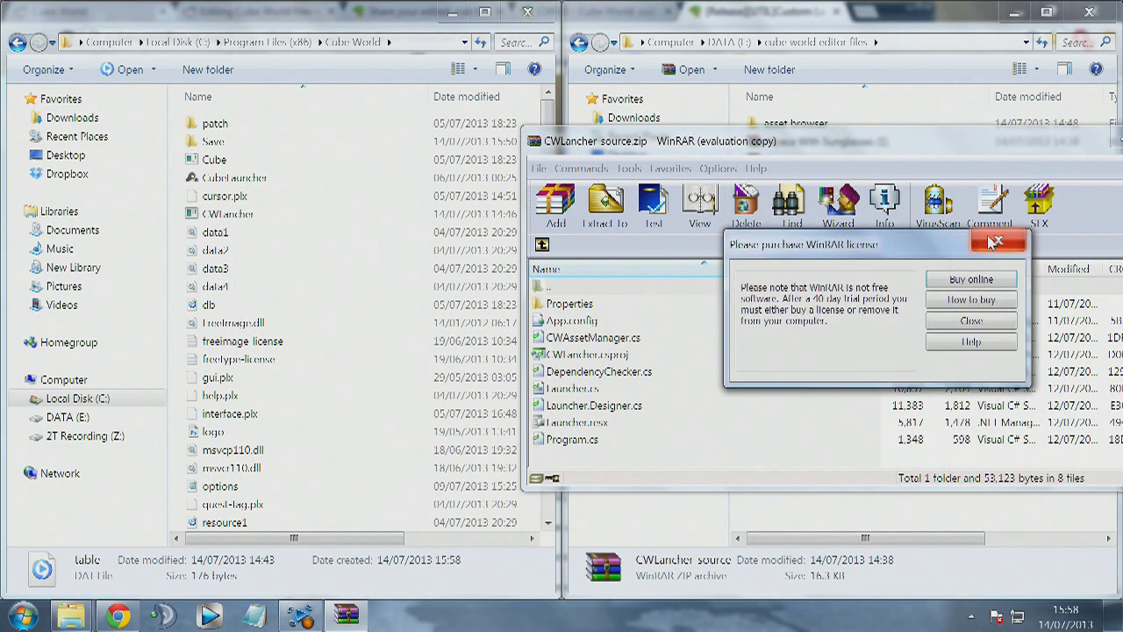
key("Escape")
left_click_drag(579, 481, 207, 297)
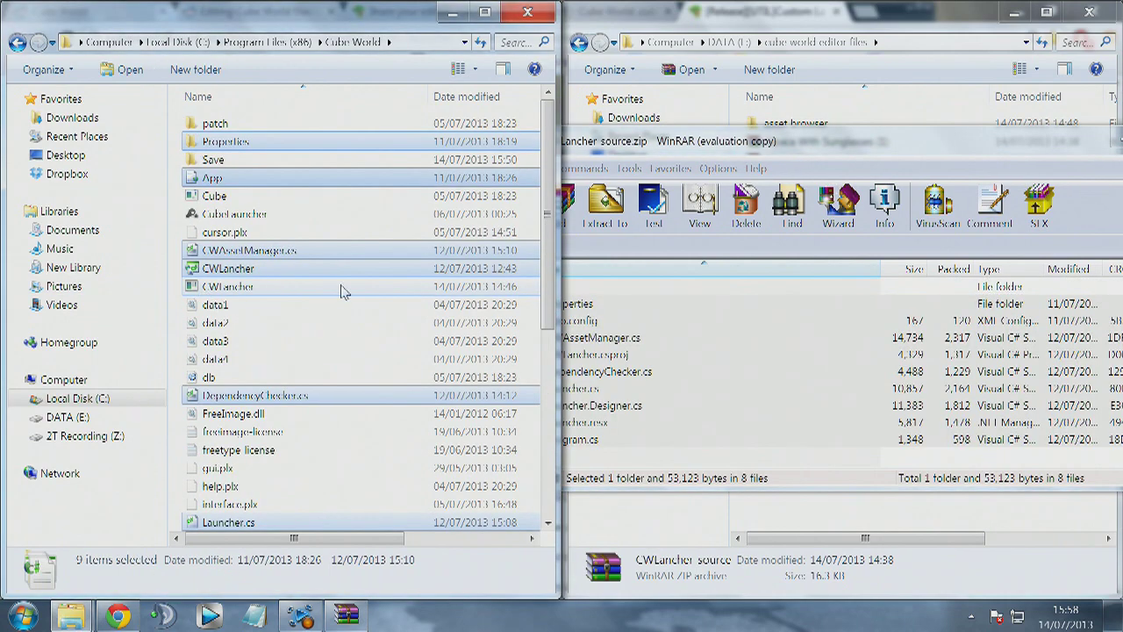
left_click(848, 143)
left_click(1114, 141)
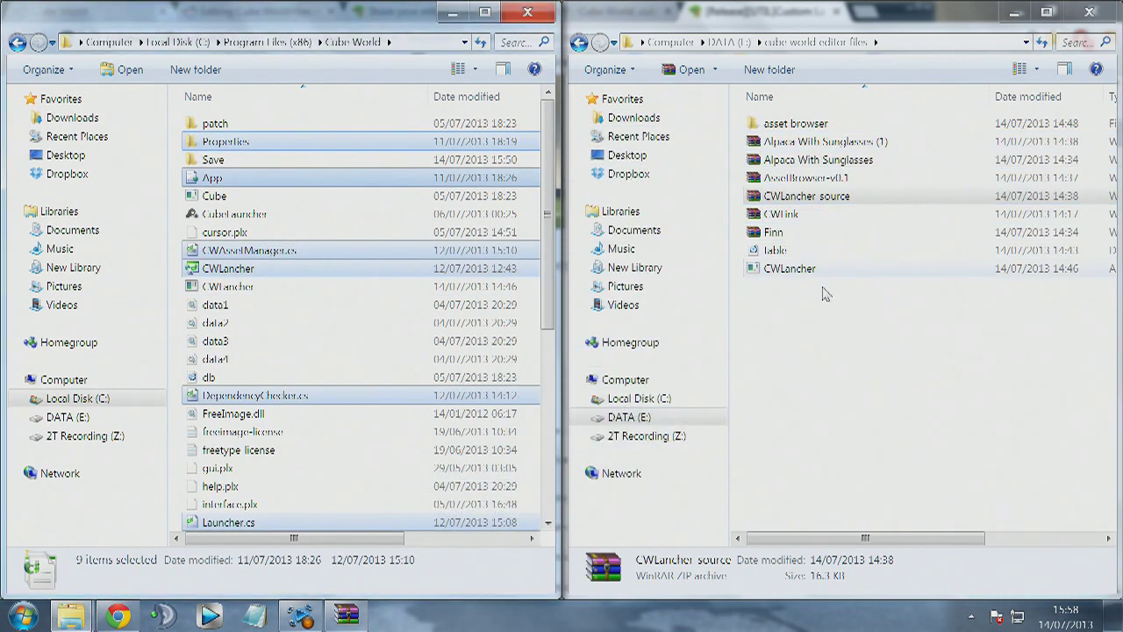
left_click(350, 613)
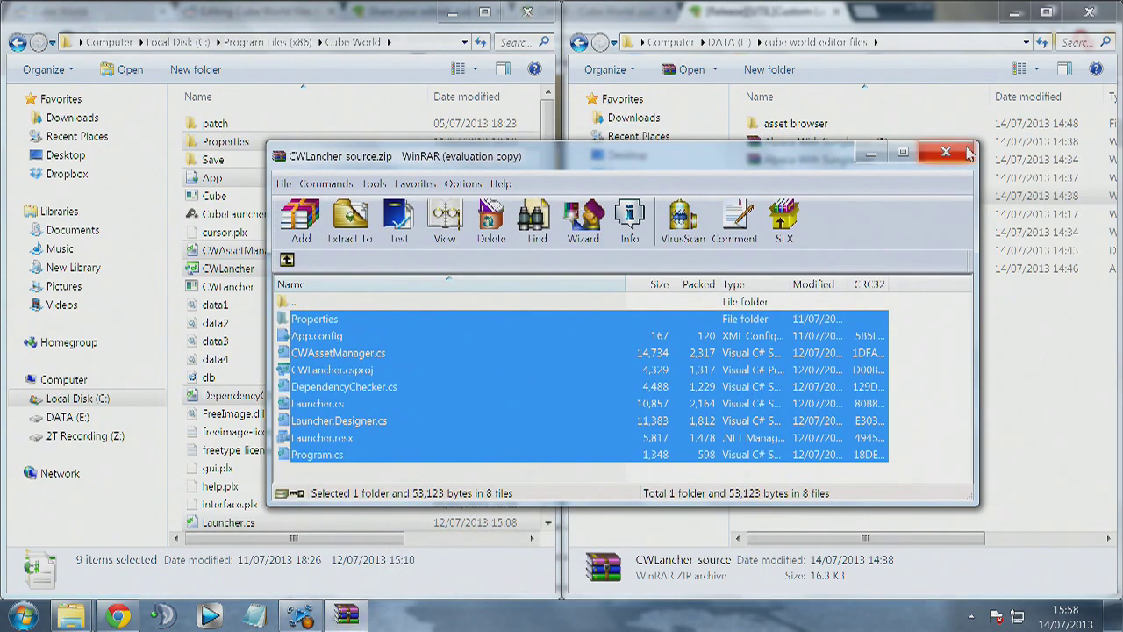
left_click(965, 153)
left_click(789, 358)
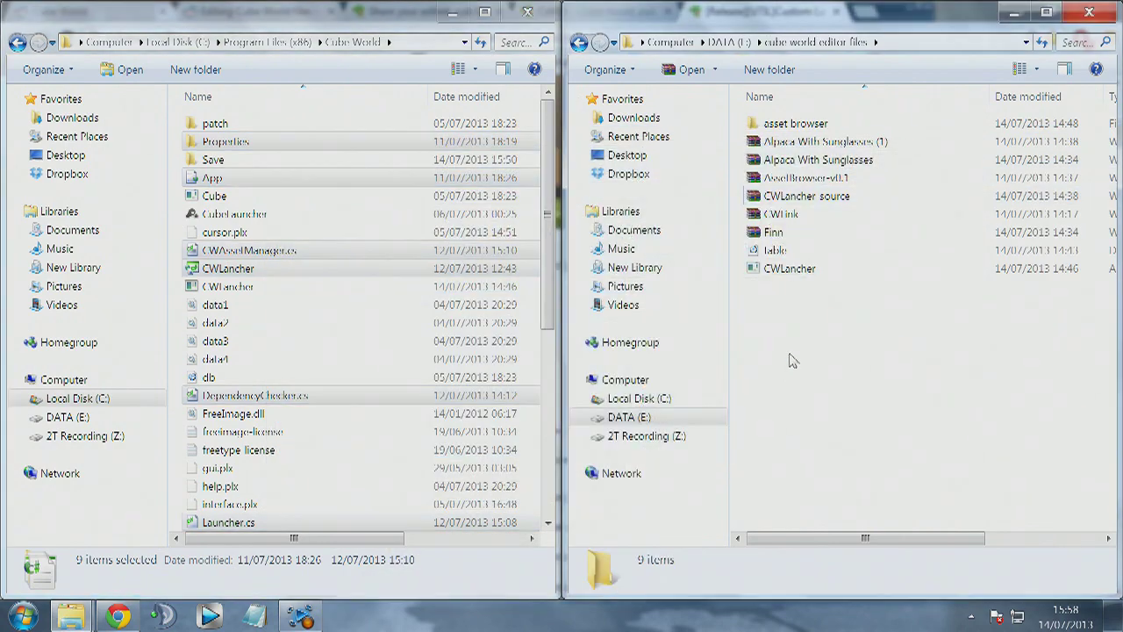
left_click(799, 181)
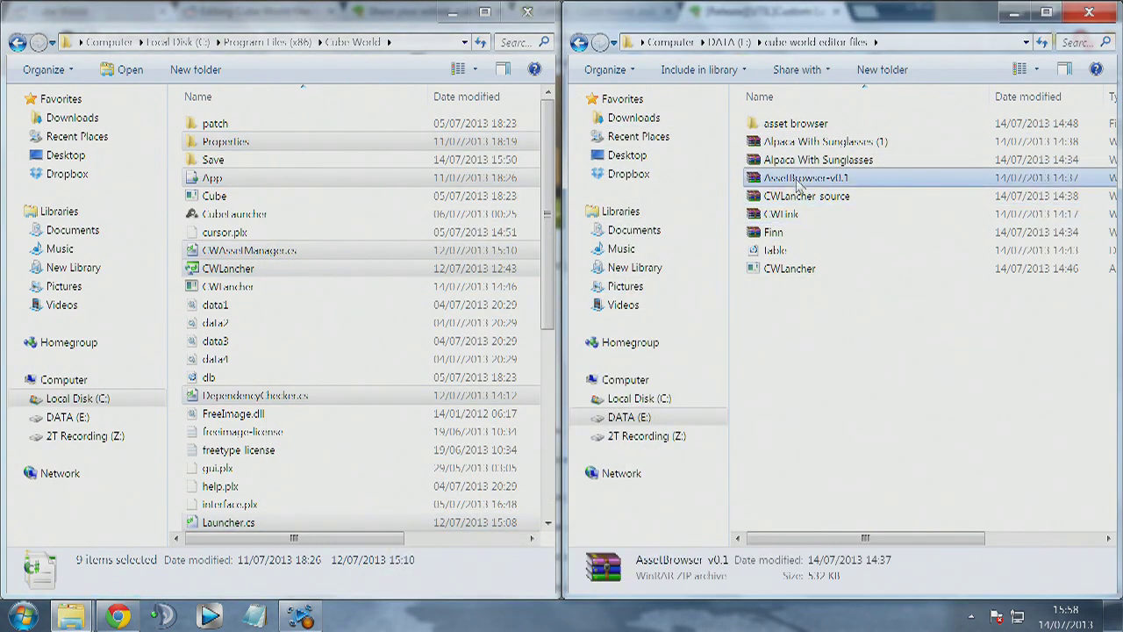
left_click(822, 163)
left_click(792, 141)
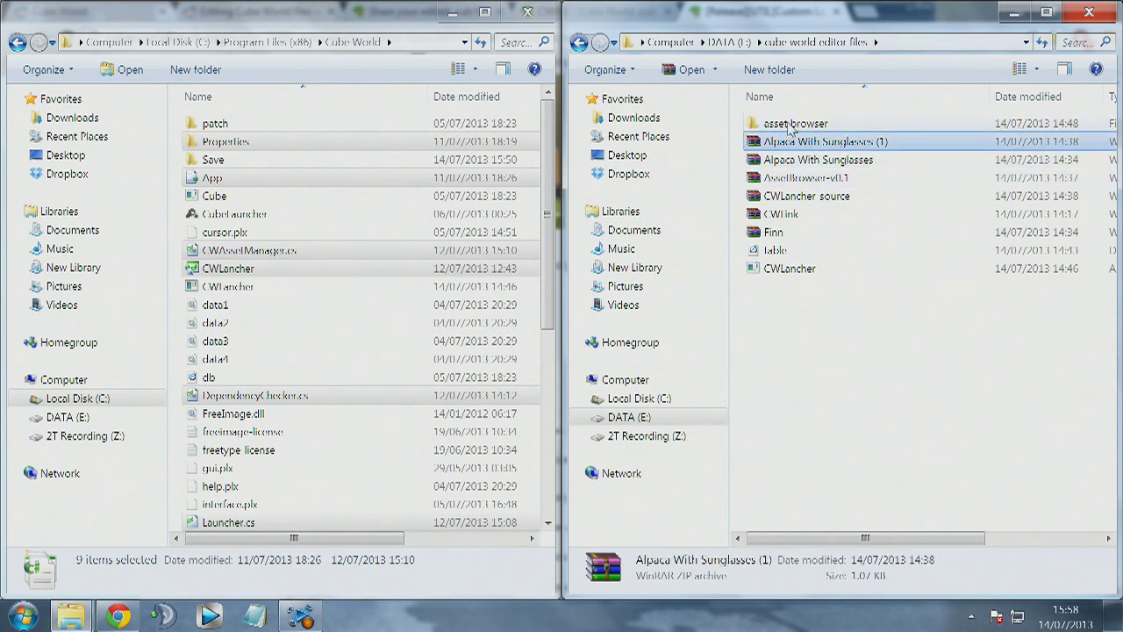
left_click(838, 358)
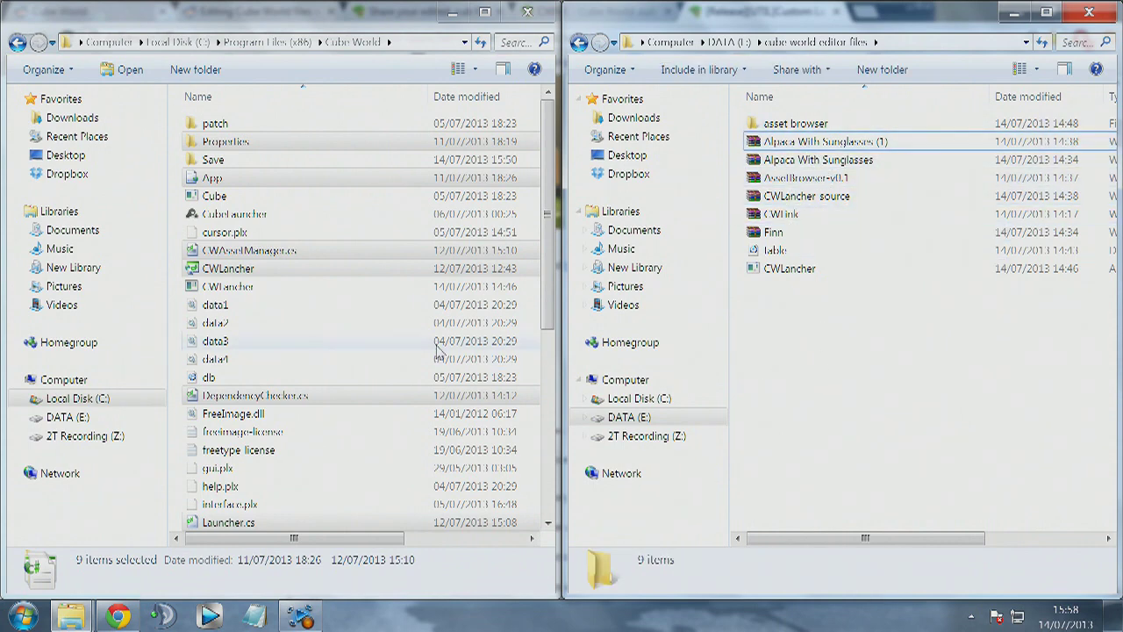
Run the CWLancher application from the Cube World folder.
left_click(225, 287)
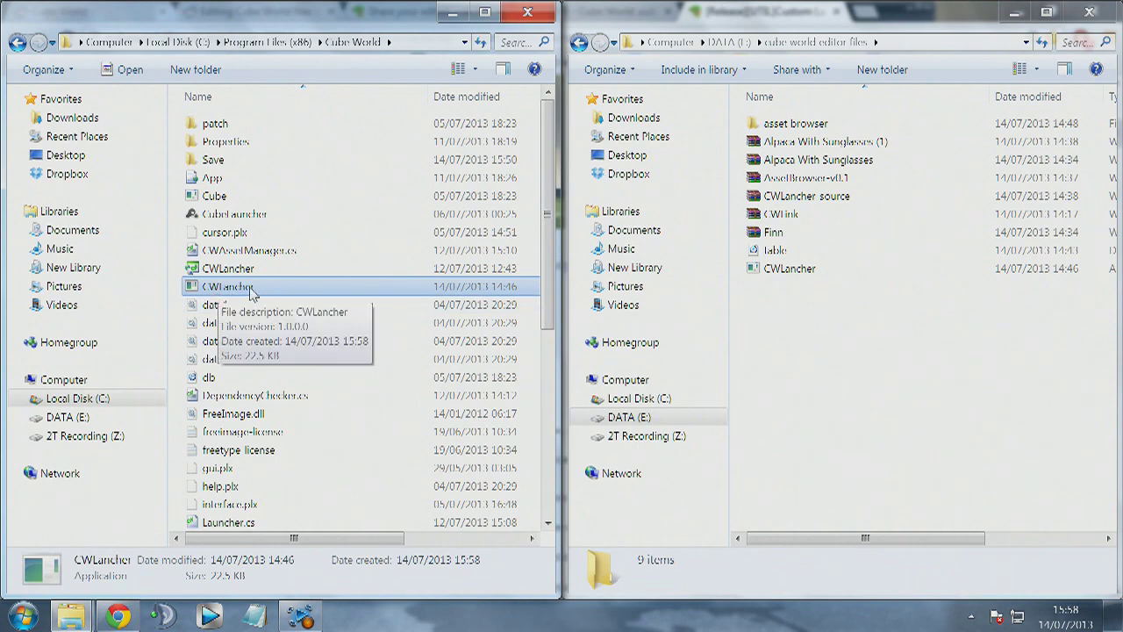
double_click(251, 289)
left_click(610, 331)
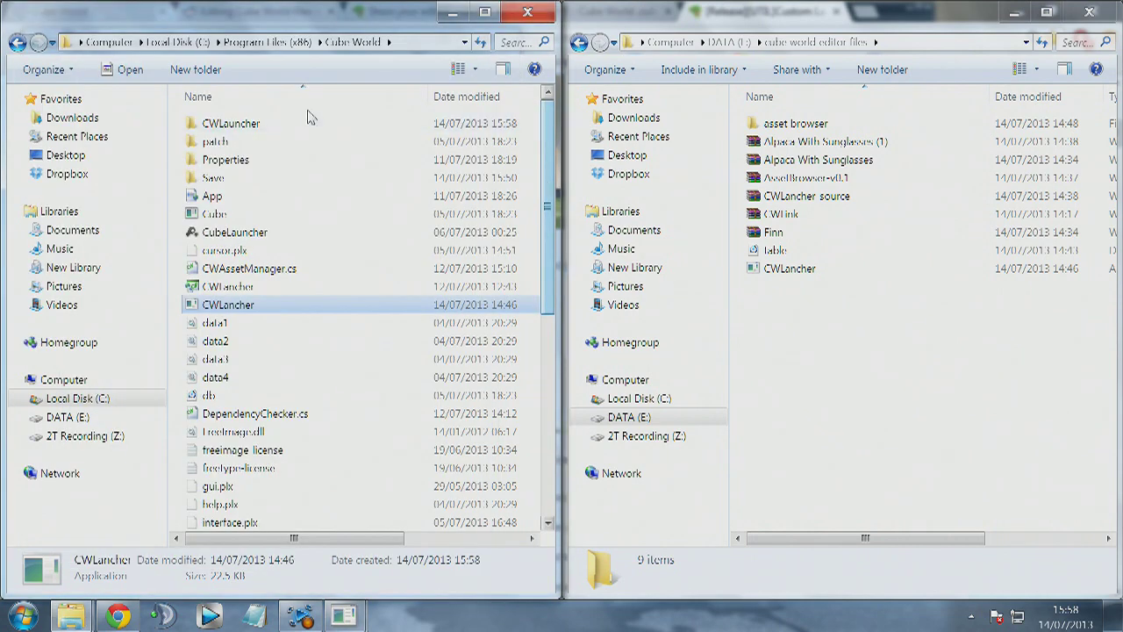
Create a folder named Finn inside the skins folder of CWLauncher.
left_click(210, 129)
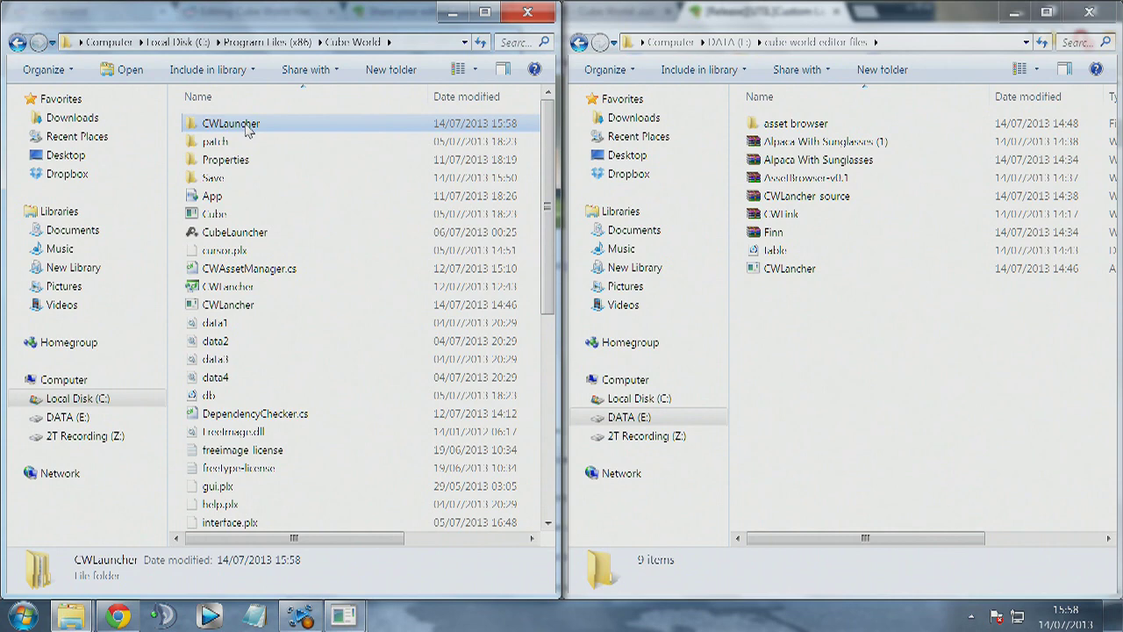
double_click(221, 128)
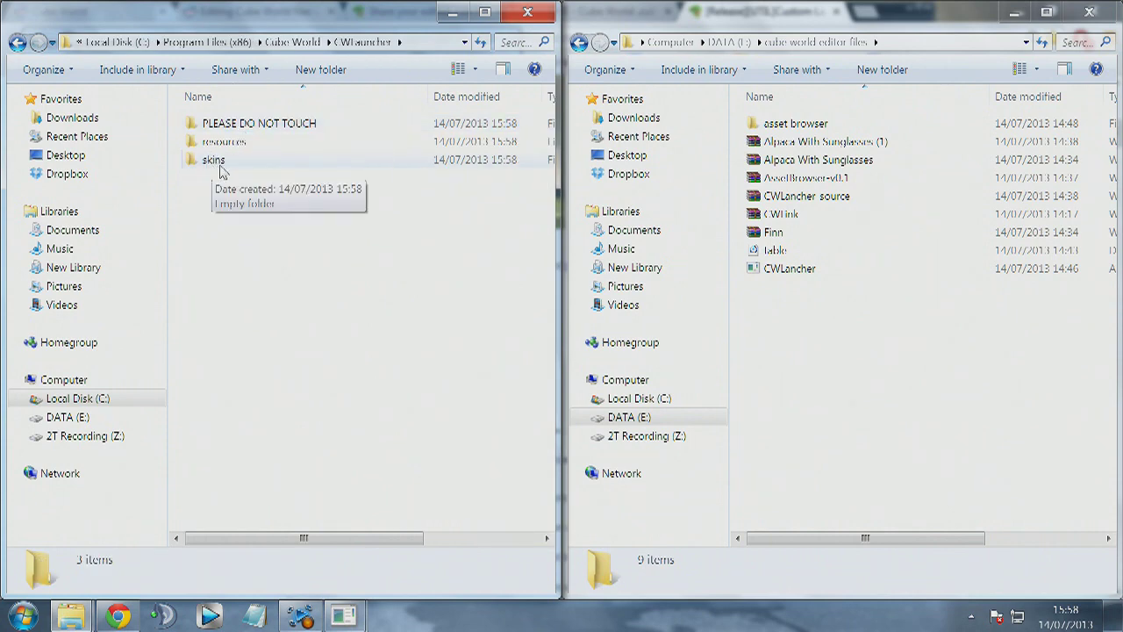
double_click(257, 165)
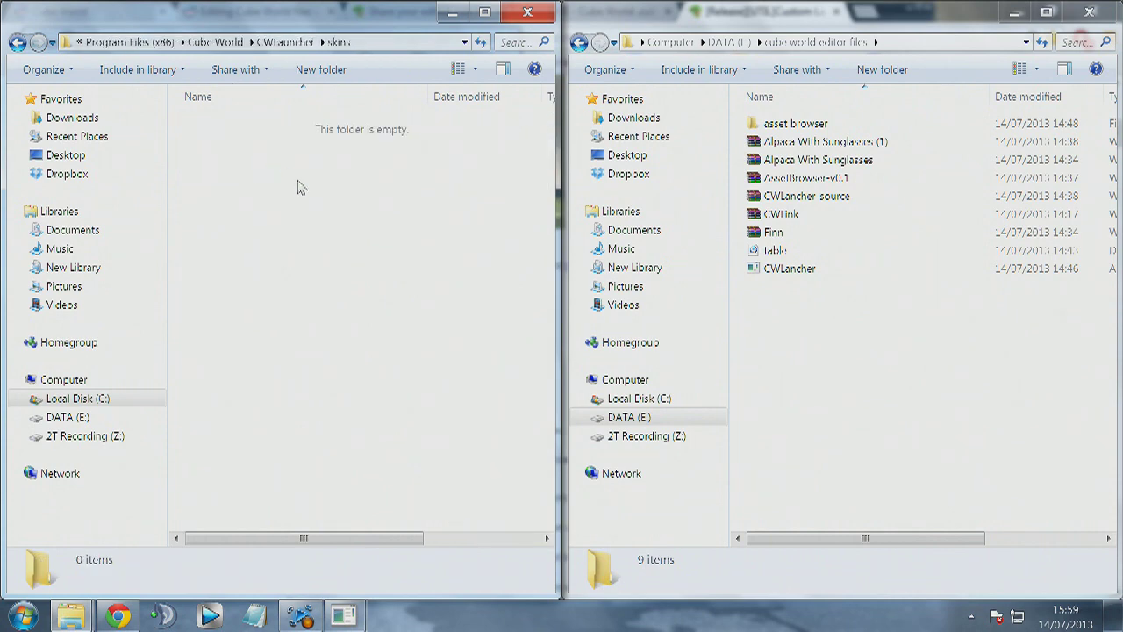
right_click(353, 171)
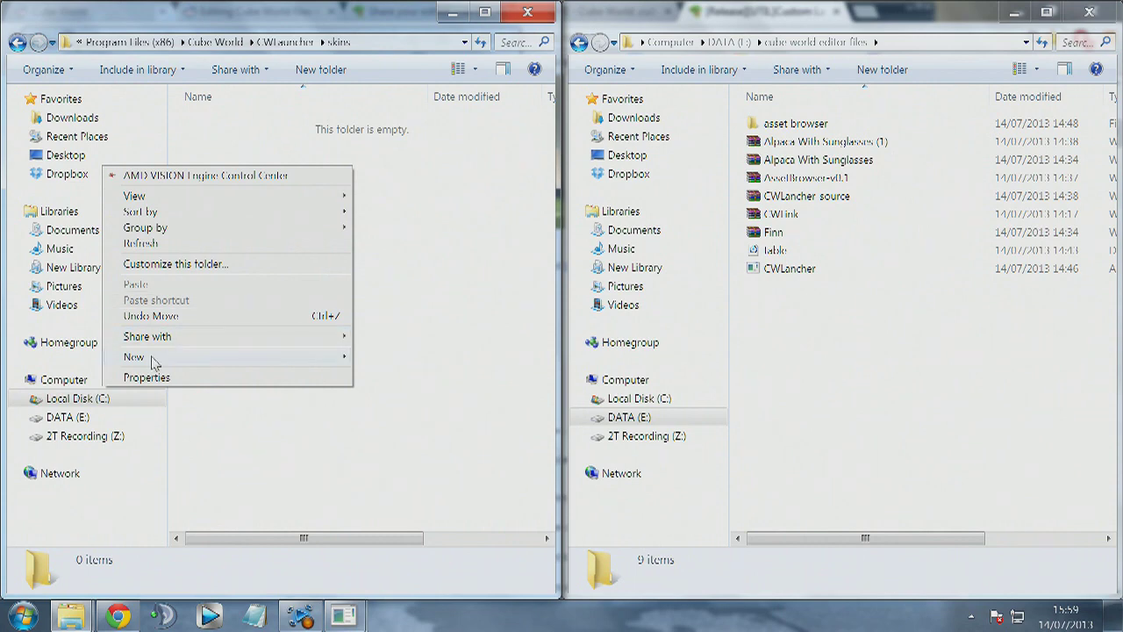
mouse_move(151, 363)
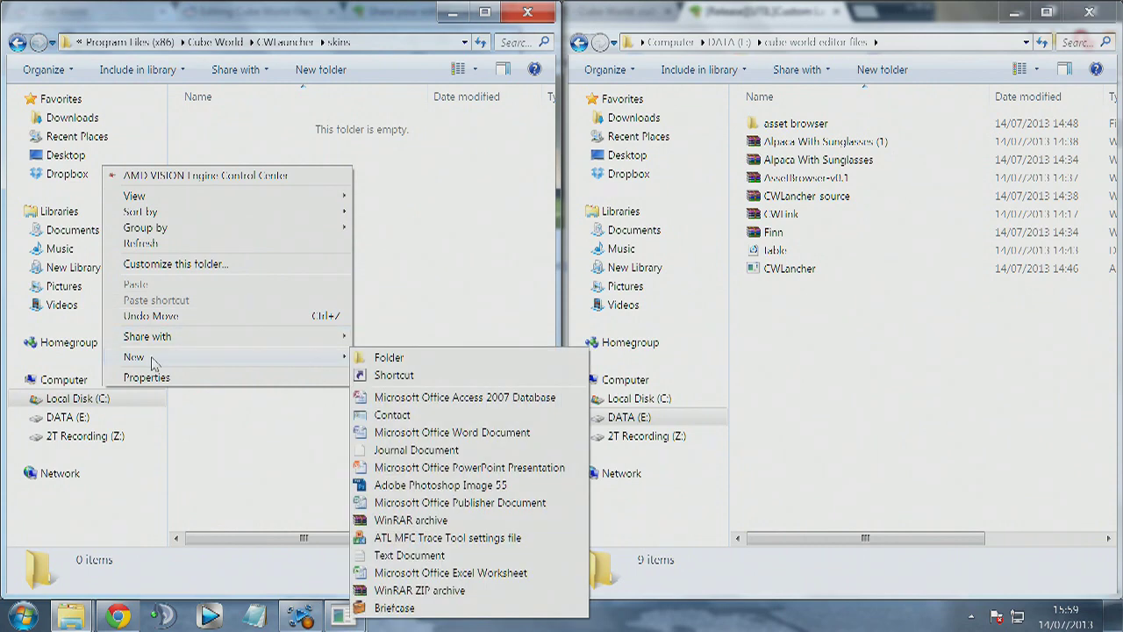
left_click(391, 358)
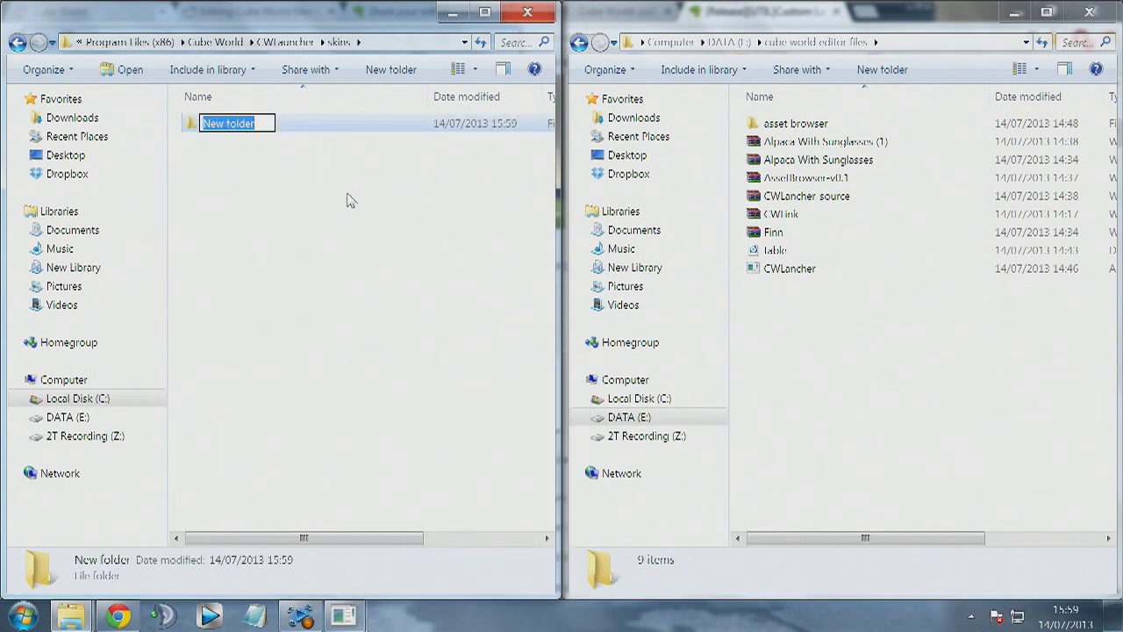
type("Finn")
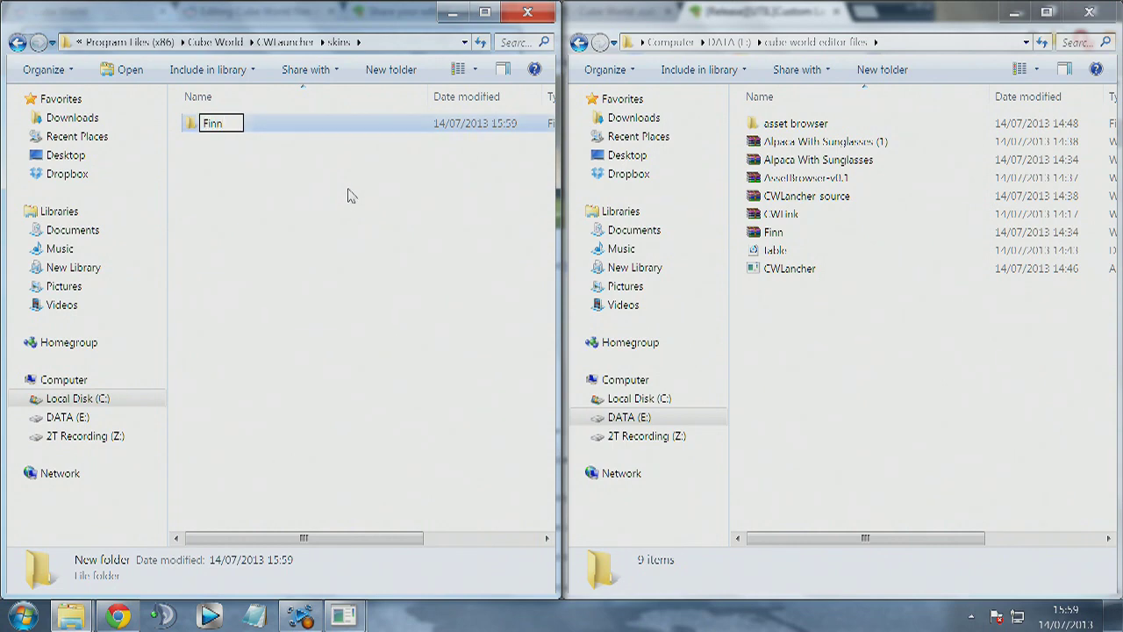
left_click(348, 195)
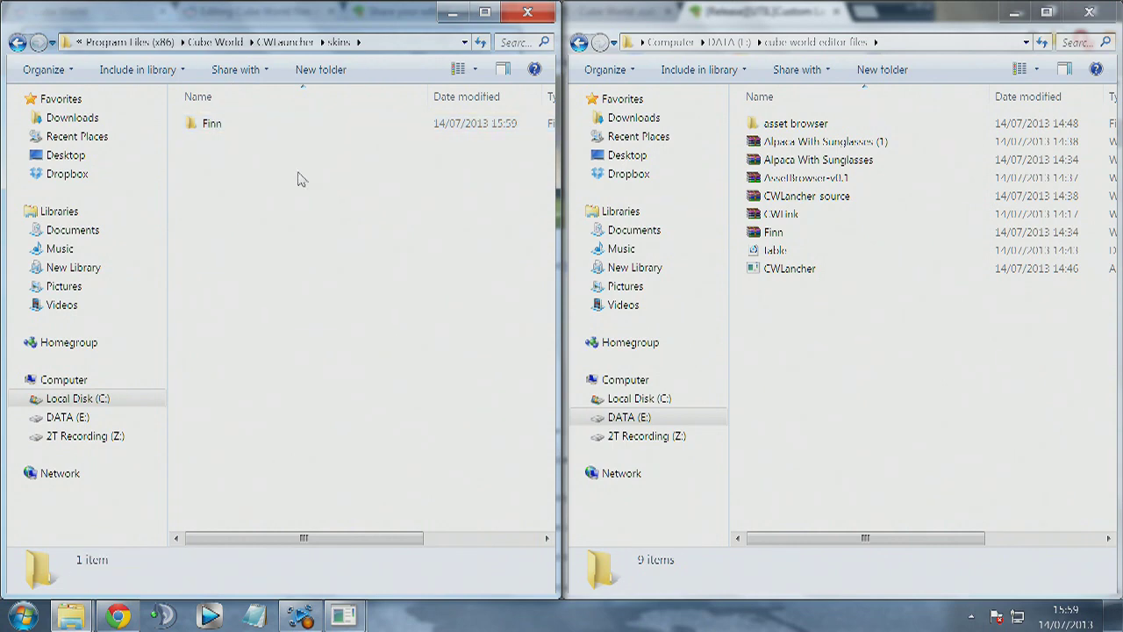
Add a second folder named Alpaca to the skins folder.
right_click(275, 167)
mouse_move(188, 358)
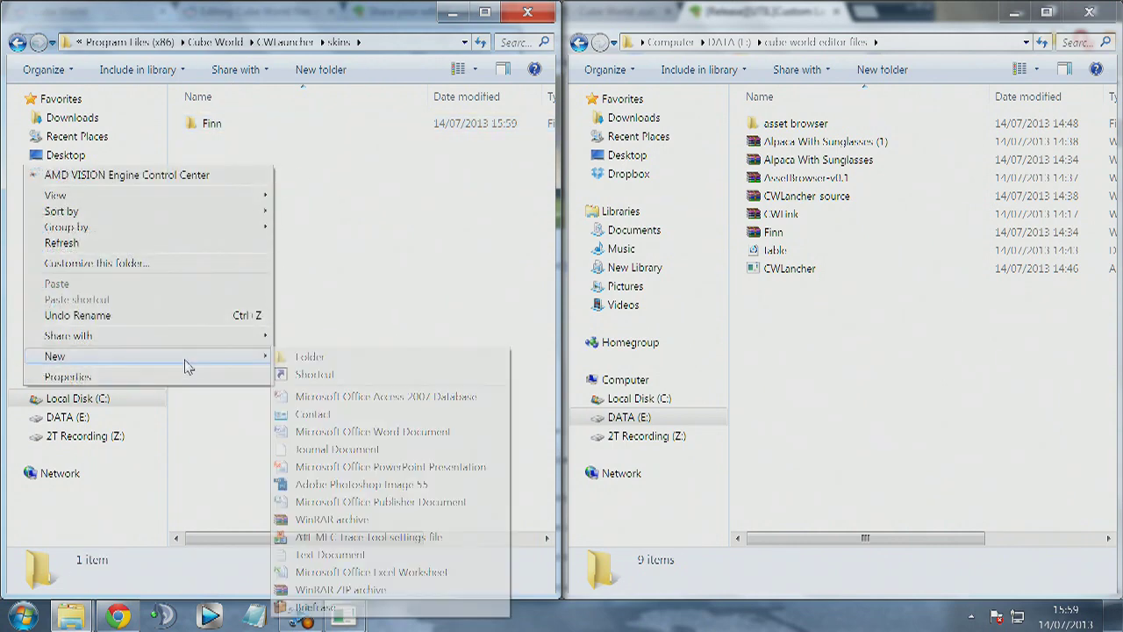
left_click(321, 362)
type("Alpaca")
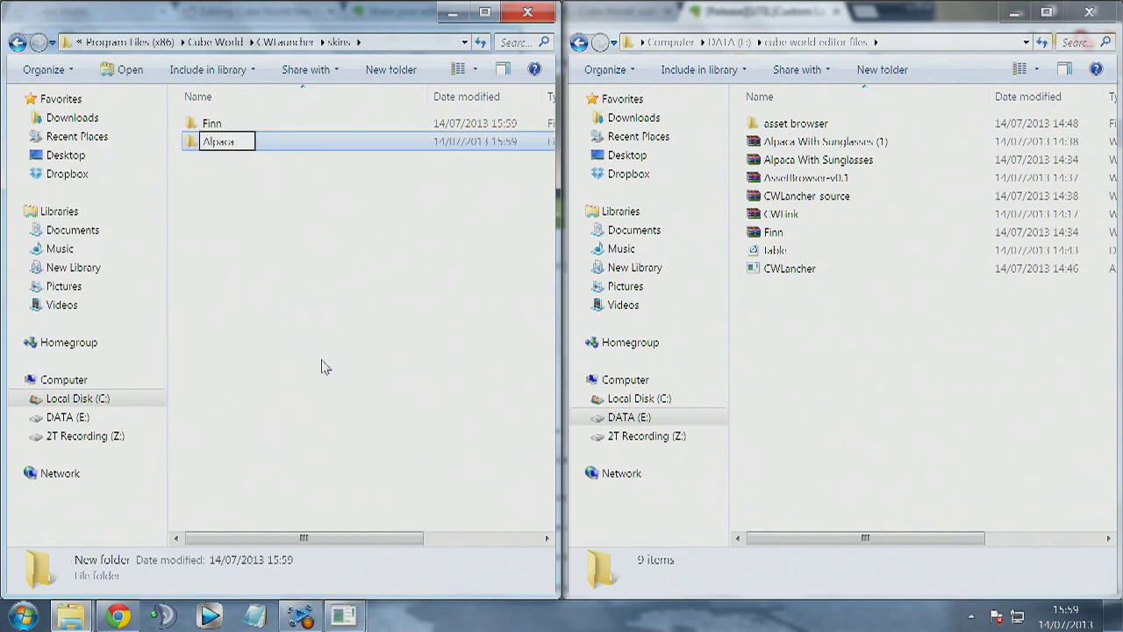
left_click(323, 367)
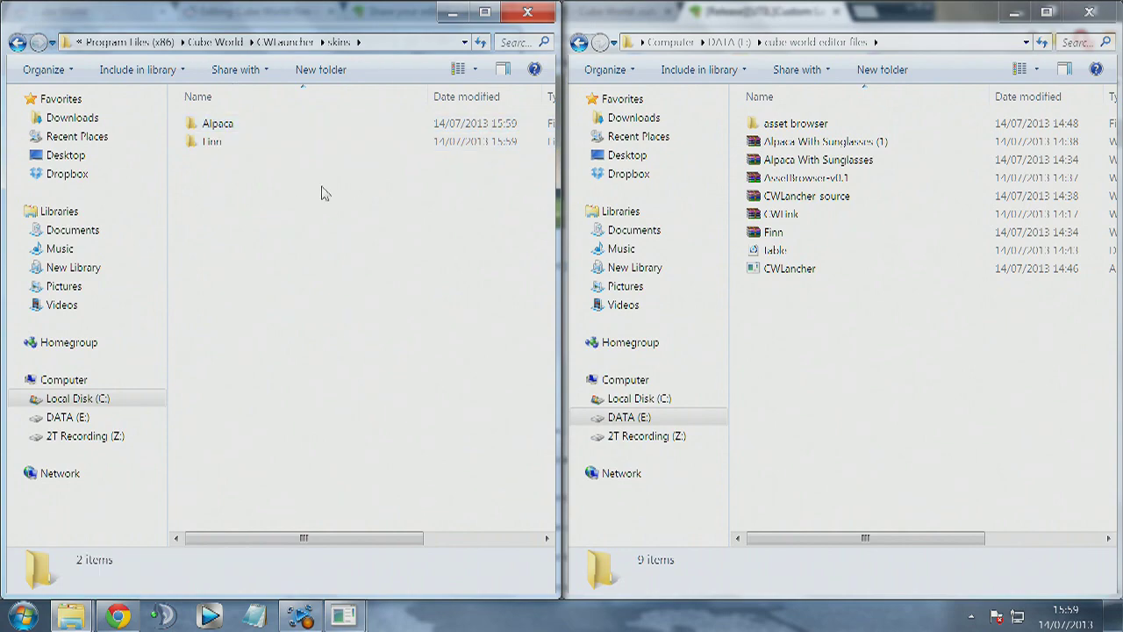
Extract all the .cub files from the Finn archive into the Finn skin folder.
left_click(792, 243)
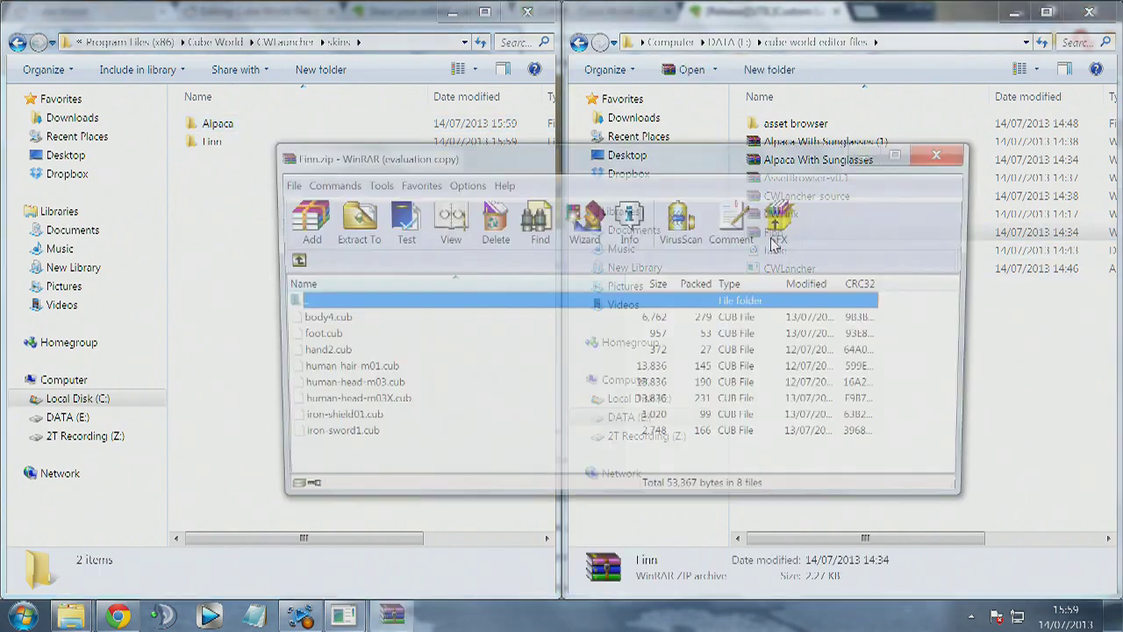
left_click_drag(519, 163, 697, 115)
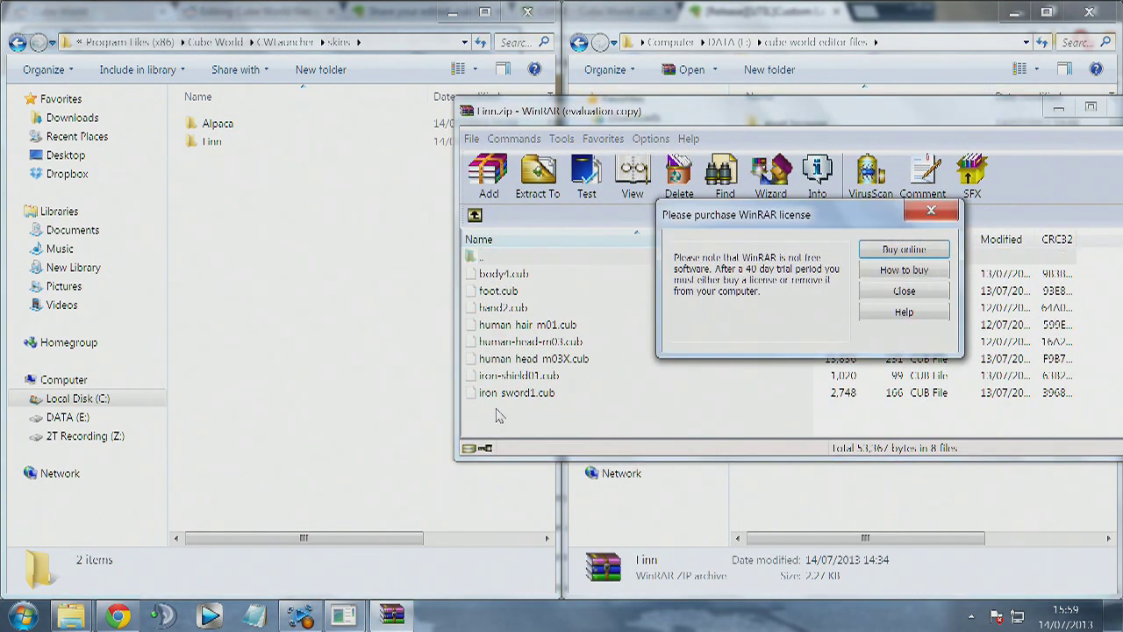
left_click(928, 211)
left_click_drag(530, 412, 216, 143)
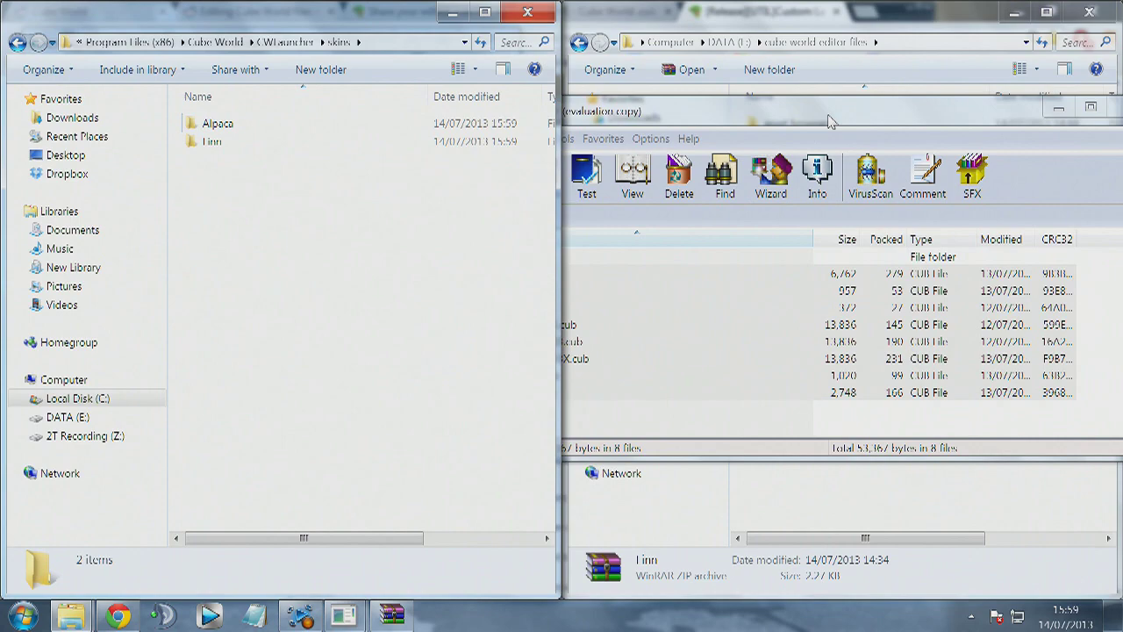
Extract alpaca-head.cub from the Alpaca With Sunglasses archive into the Alpaca skin folder and close the archive.
left_click_drag(829, 115, 701, 192)
left_click(1005, 187)
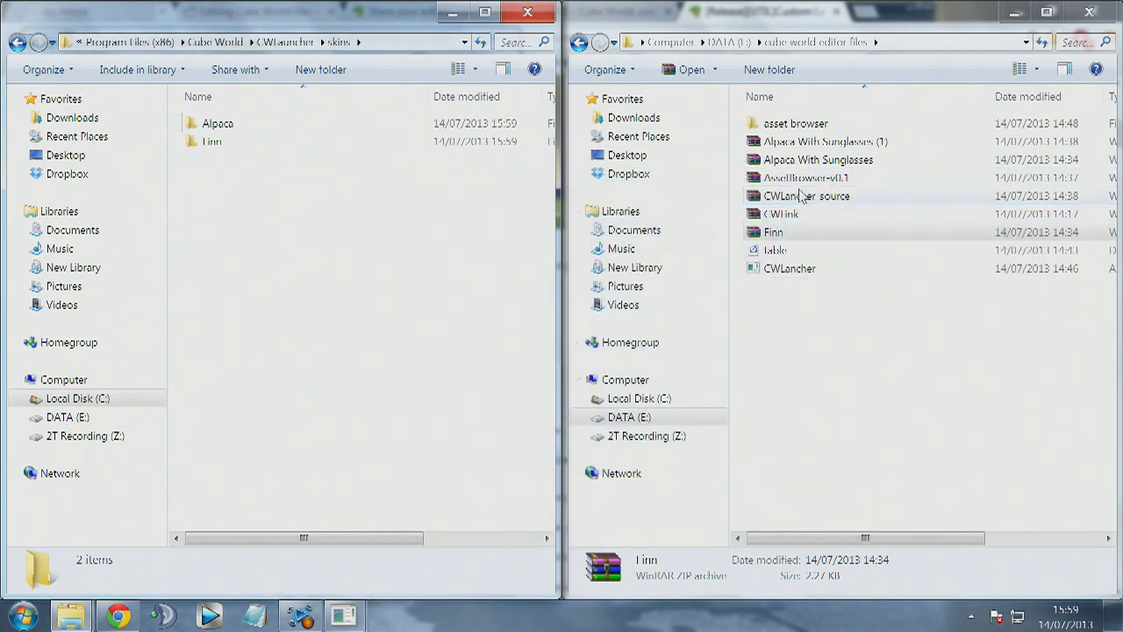
double_click(832, 161)
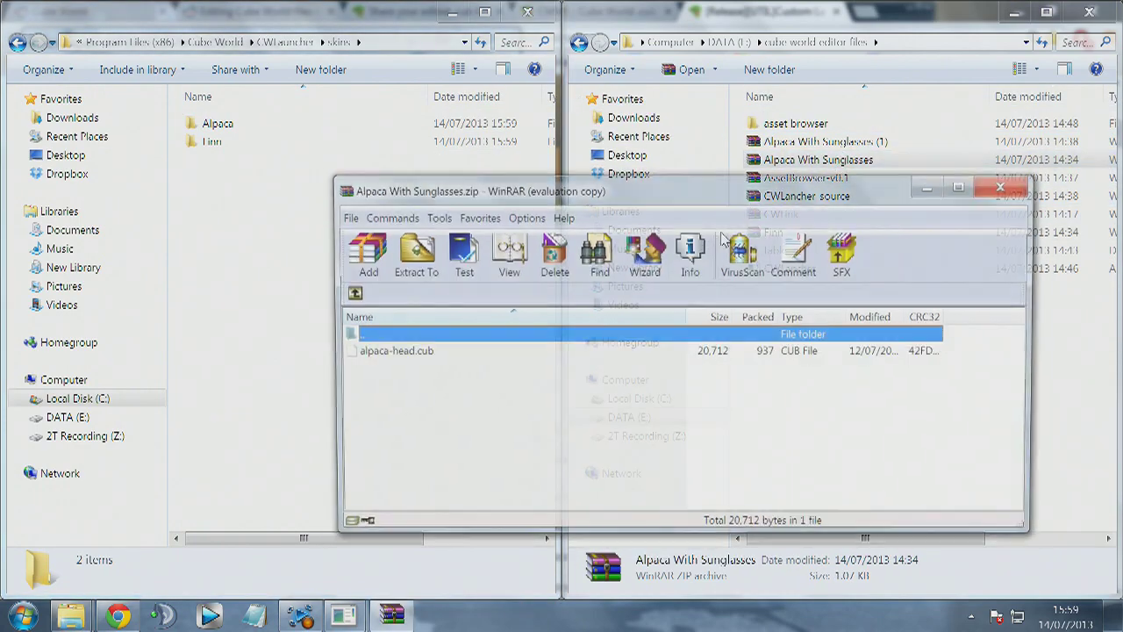
left_click(387, 352)
left_click_drag(331, 333, 217, 130)
left_click(808, 188)
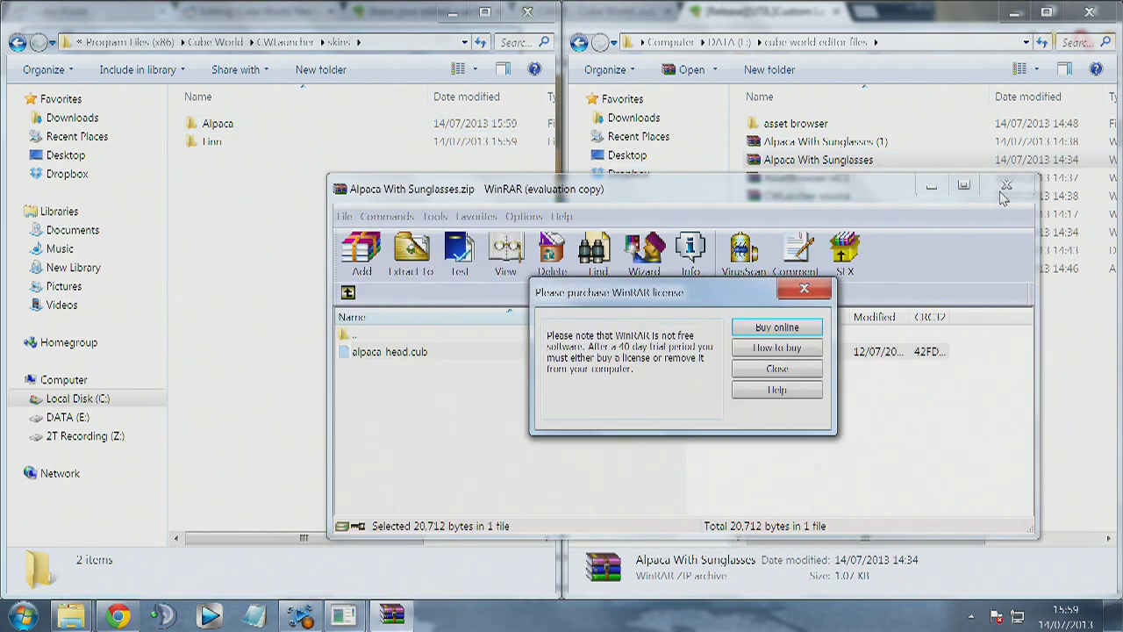
left_click(811, 290)
left_click(1007, 192)
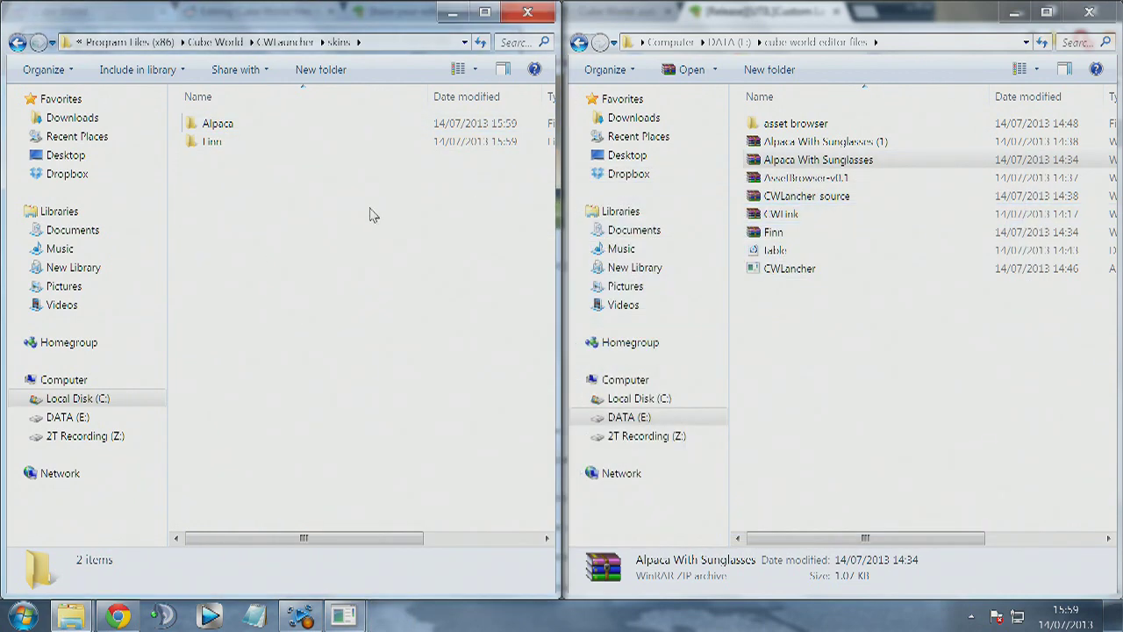
Return to the Cube World folder and place the CWLauncher window beside its console window.
key("BackSpace")
key("BackSpace")
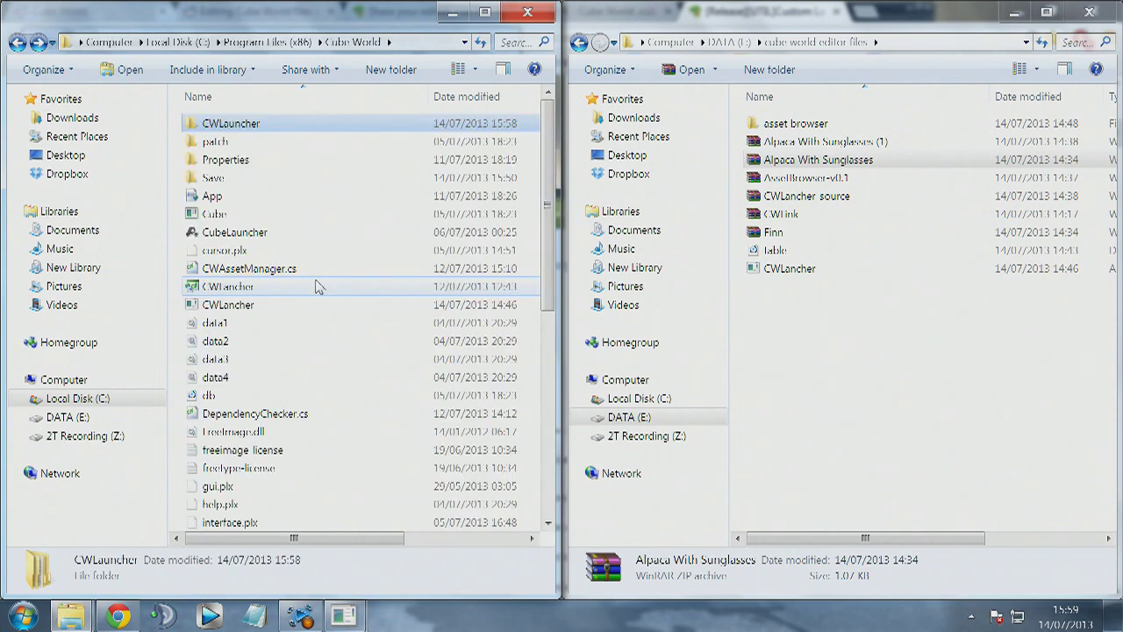
left_click(343, 616)
left_click(431, 475)
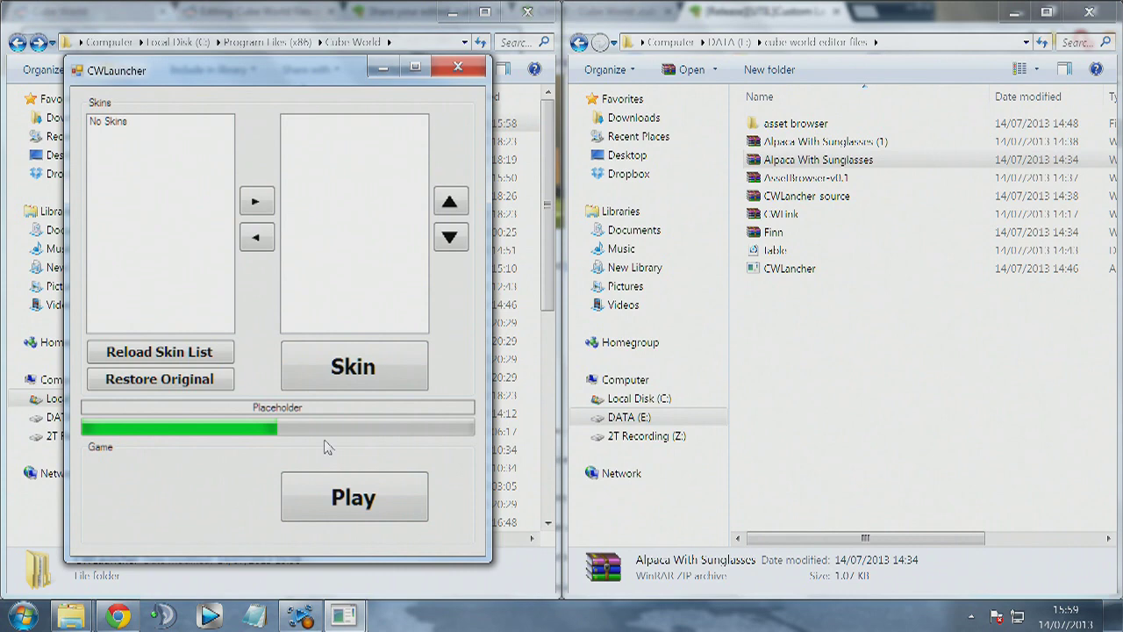
left_click_drag(294, 78, 800, 65)
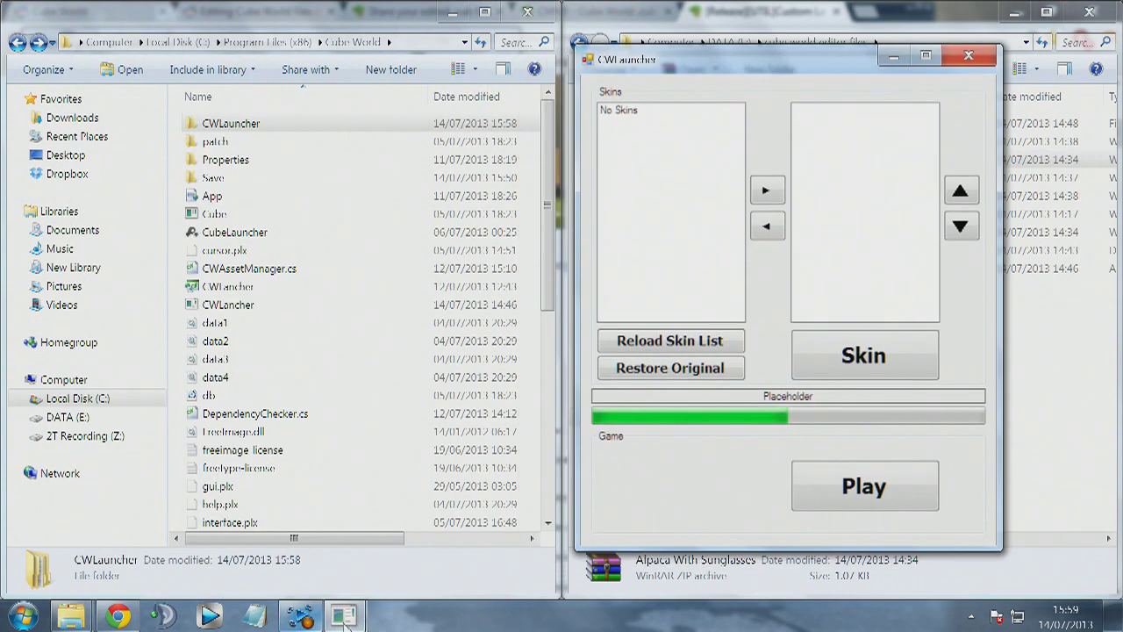
left_click(343, 616)
left_click(308, 469)
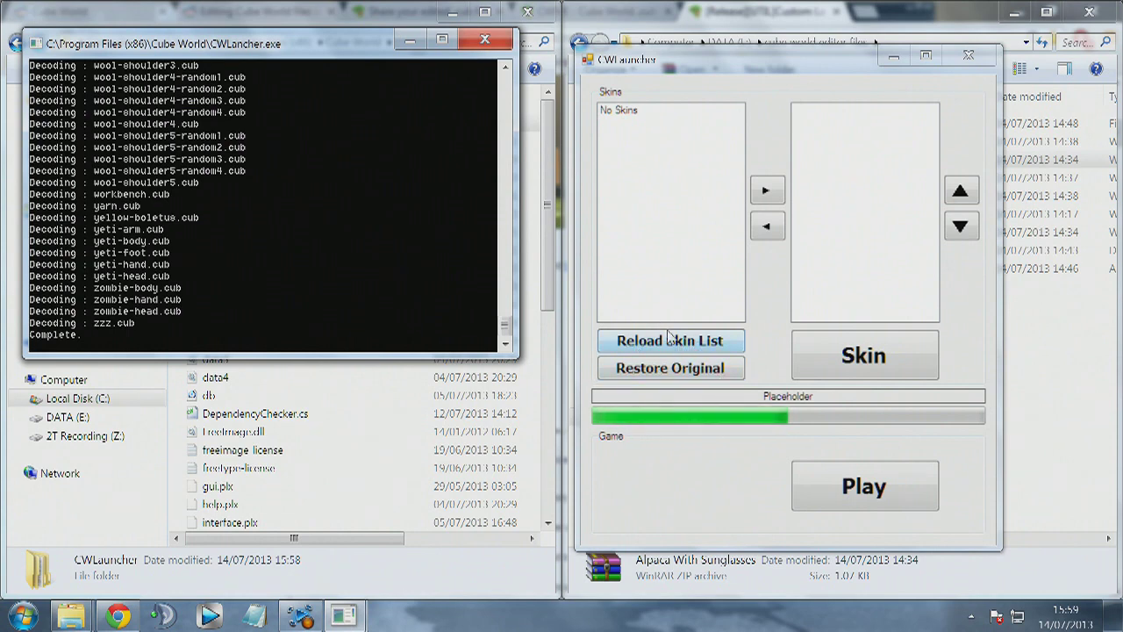
Look up the Cube World folder on the DATA (E:) drive and return to the game's program folder.
left_click(299, 418)
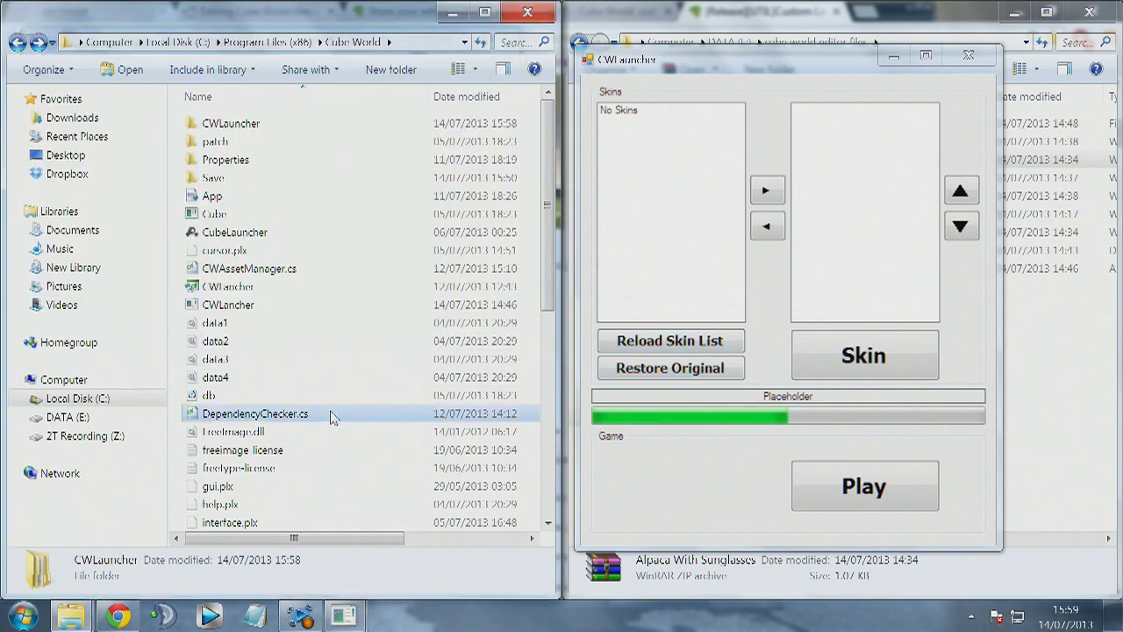
left_click(114, 418)
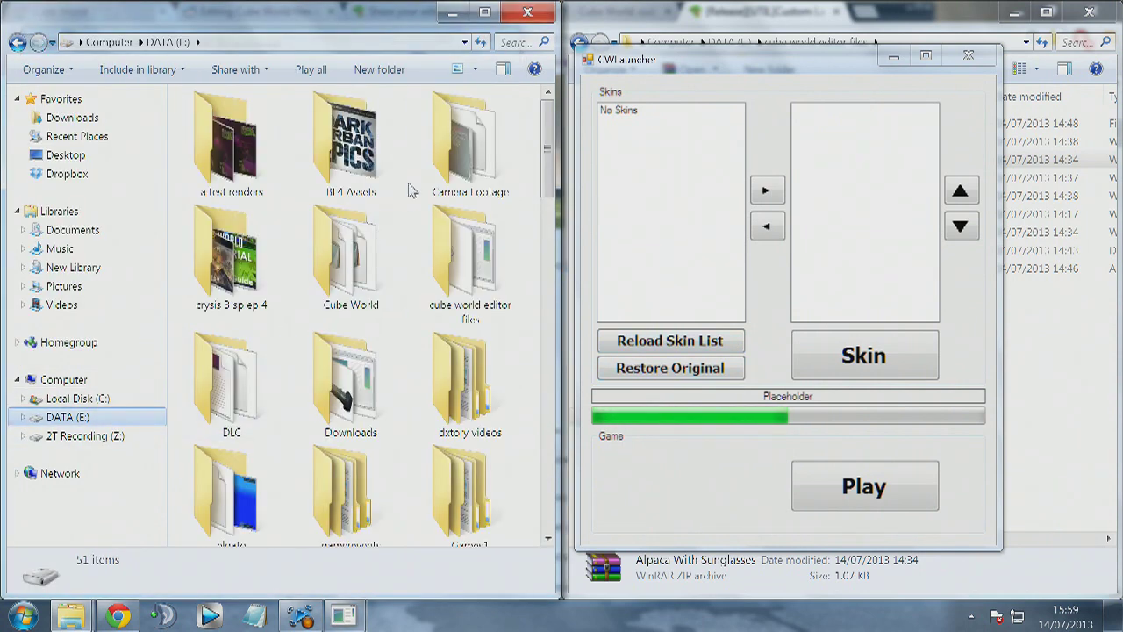
left_click(360, 246)
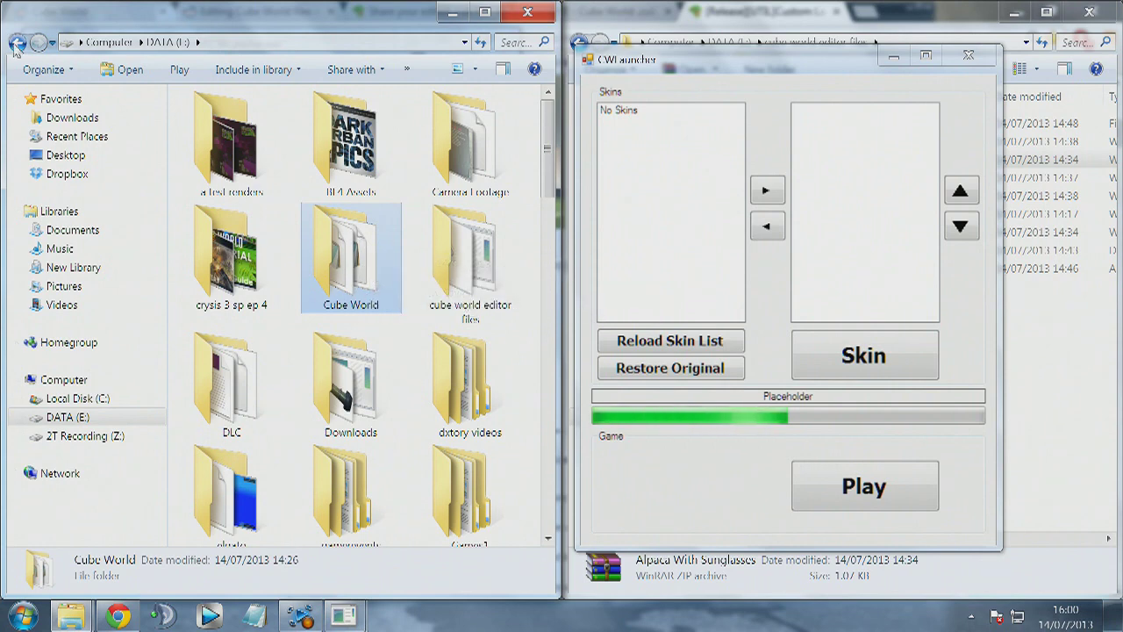
key("alt+Left")
left_click(872, 251)
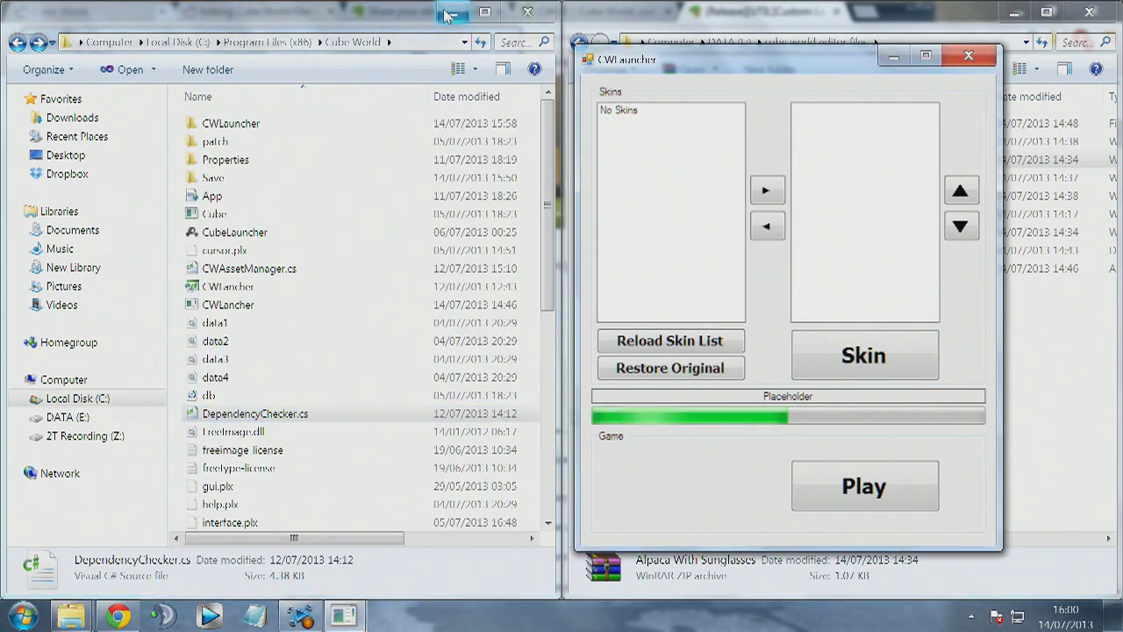
Bring the CWLancher console window back into view and reload CWLauncher's skin list.
left_click(343, 621)
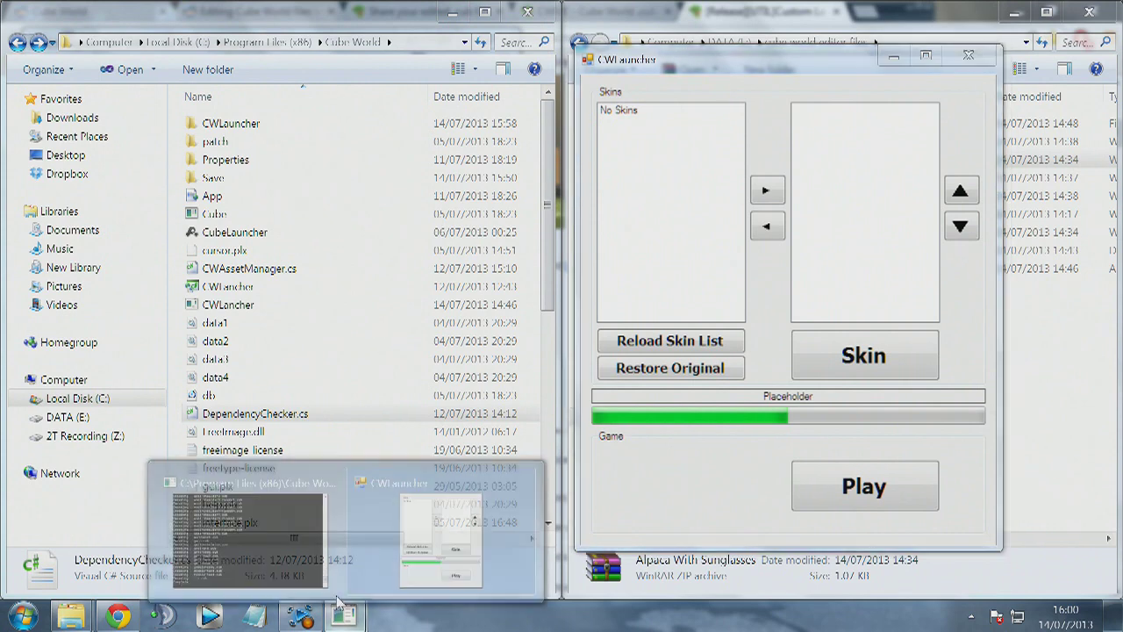
left_click(293, 533)
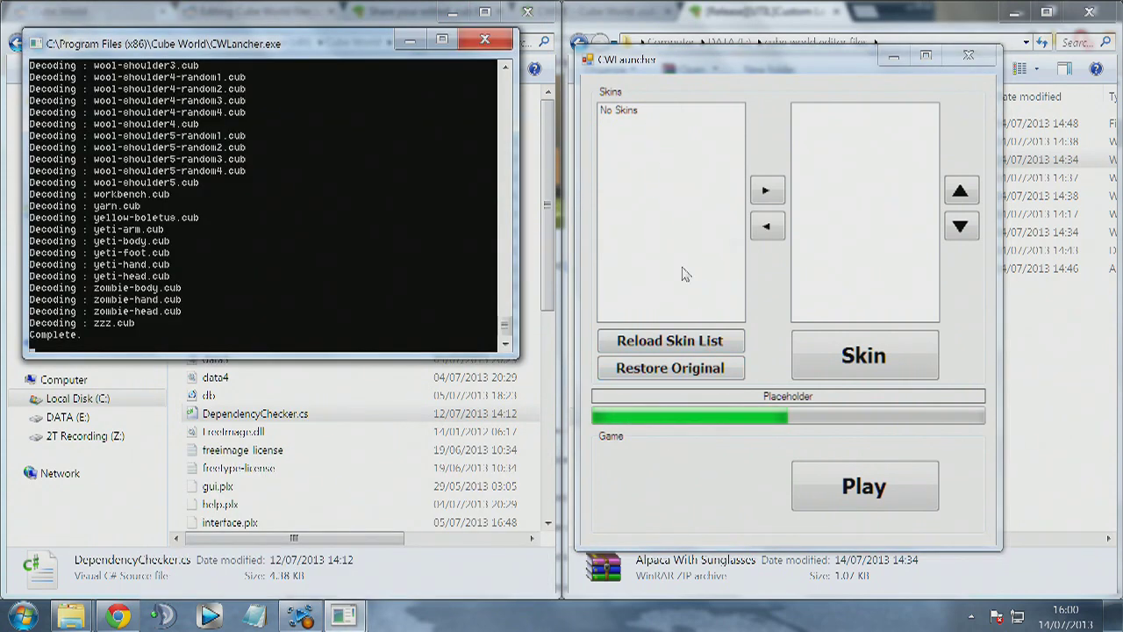
left_click(682, 347)
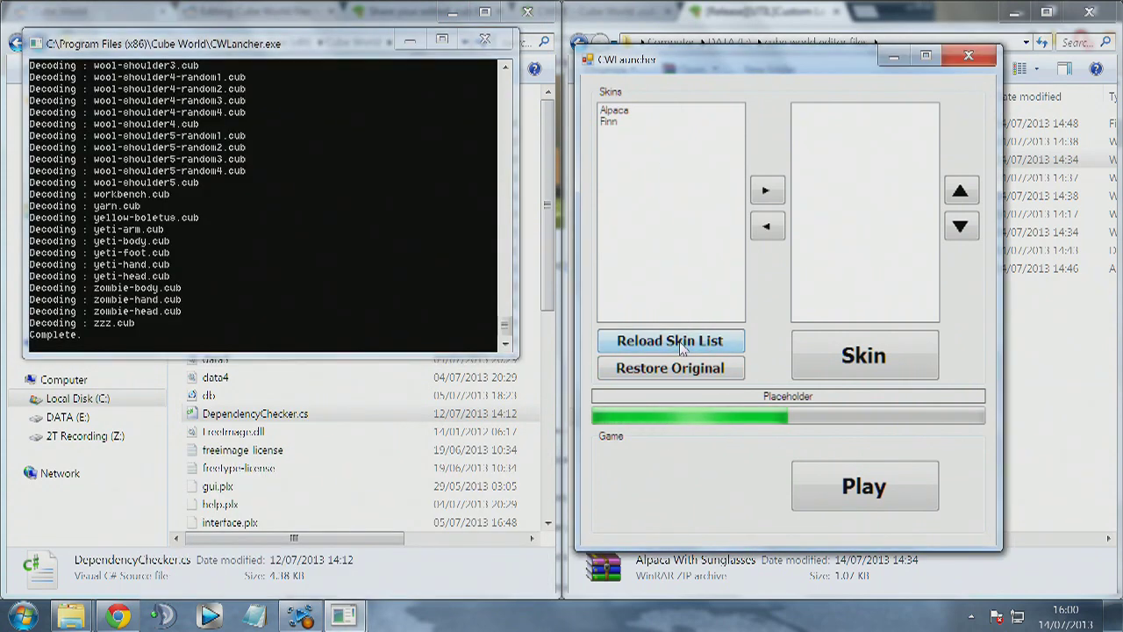
Add the Finn skin and then the Alpaca skin to CWLauncher's list of skins to apply.
left_click(609, 121)
left_click(765, 191)
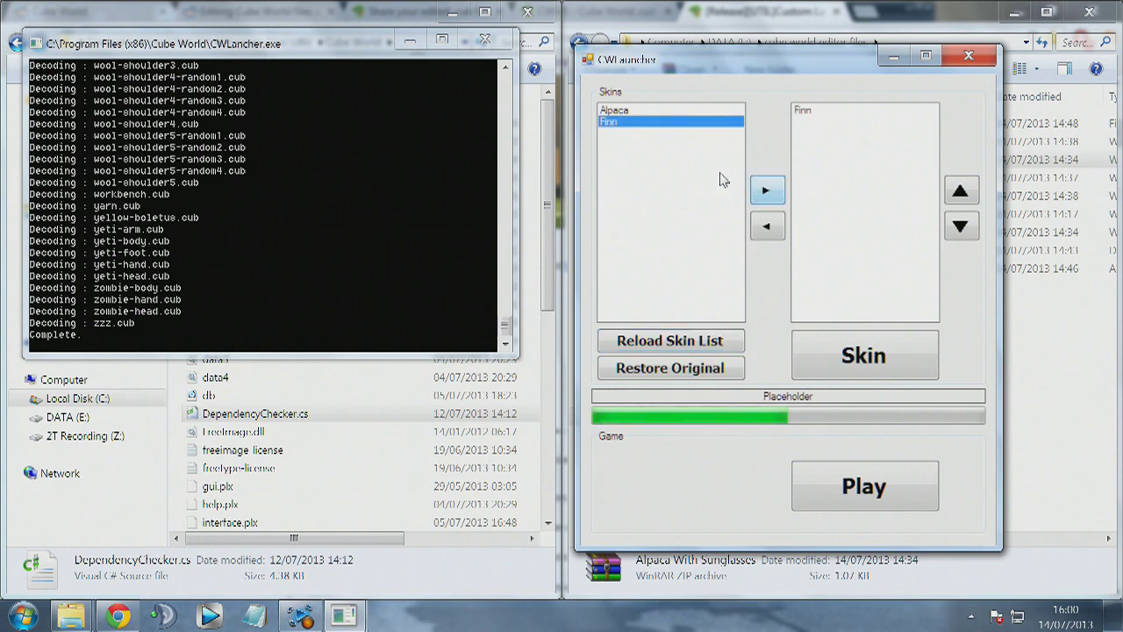
left_click(604, 111)
left_click(763, 192)
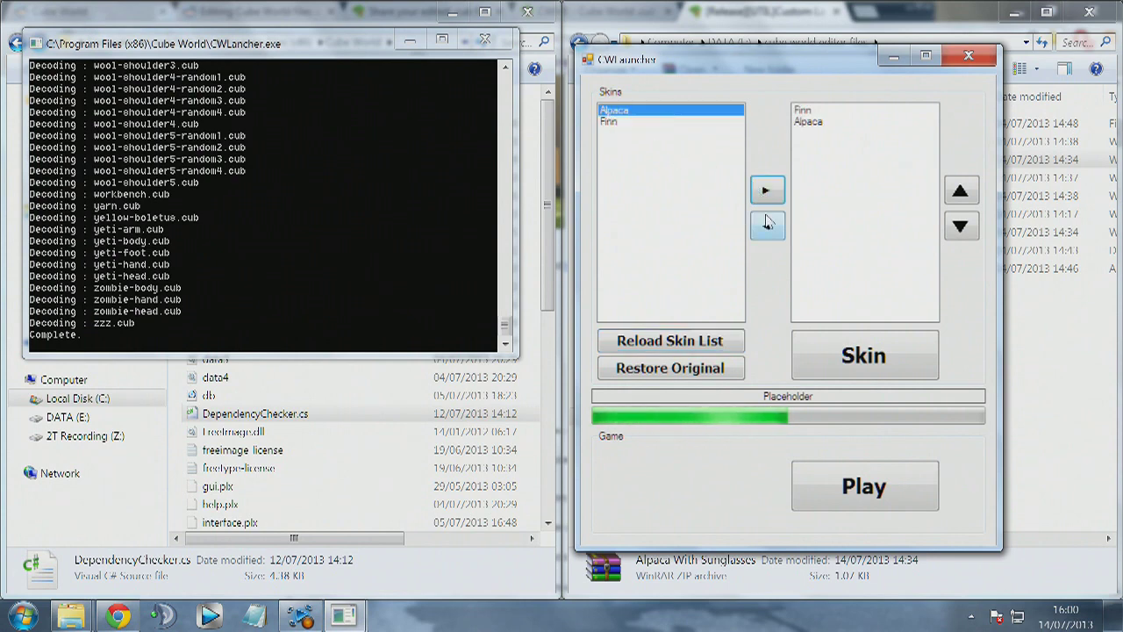
Apply the chosen Finn and Alpaca skins to the game and acknowledge the messages.
left_click(840, 361)
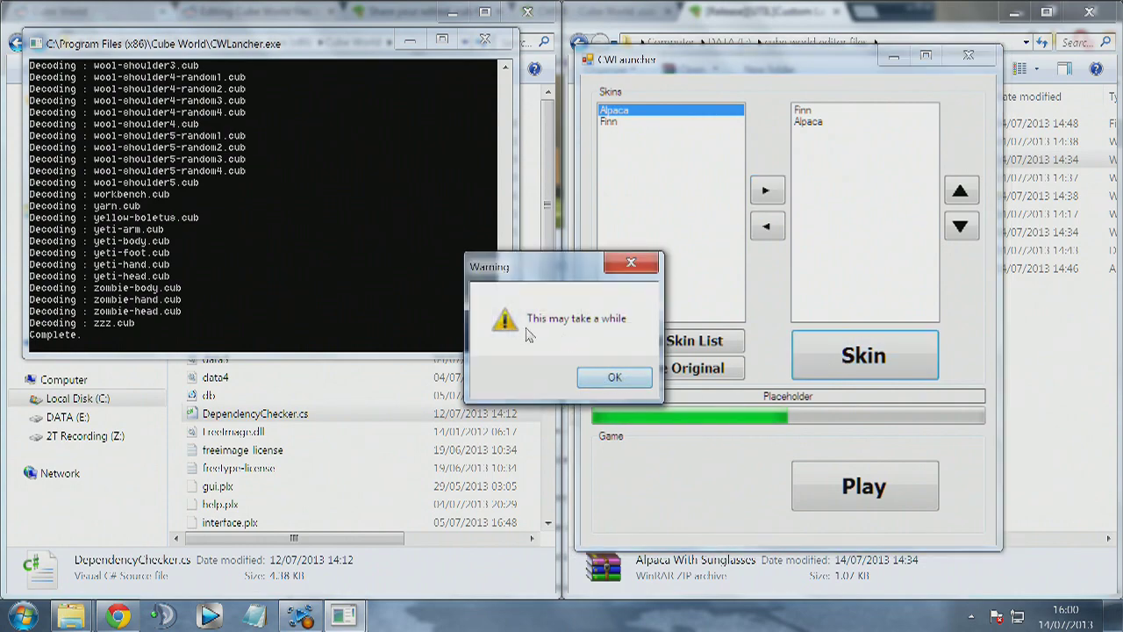
left_click(612, 378)
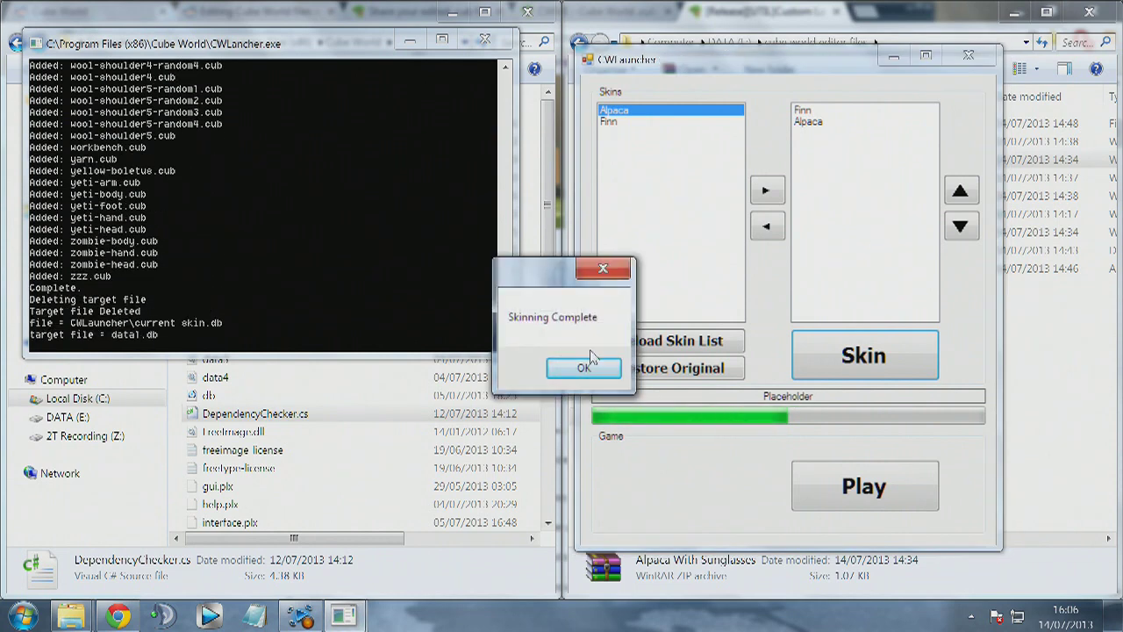
left_click(586, 367)
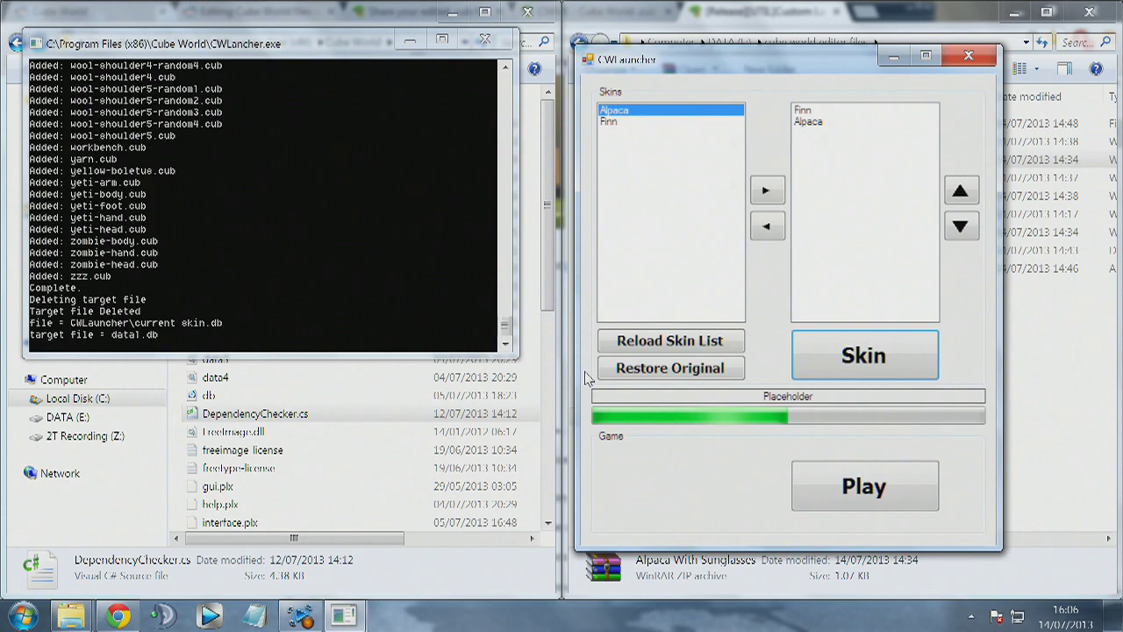
Launch Cube World from CWLauncher and delete the goblin ranger from the character list.
left_click(849, 489)
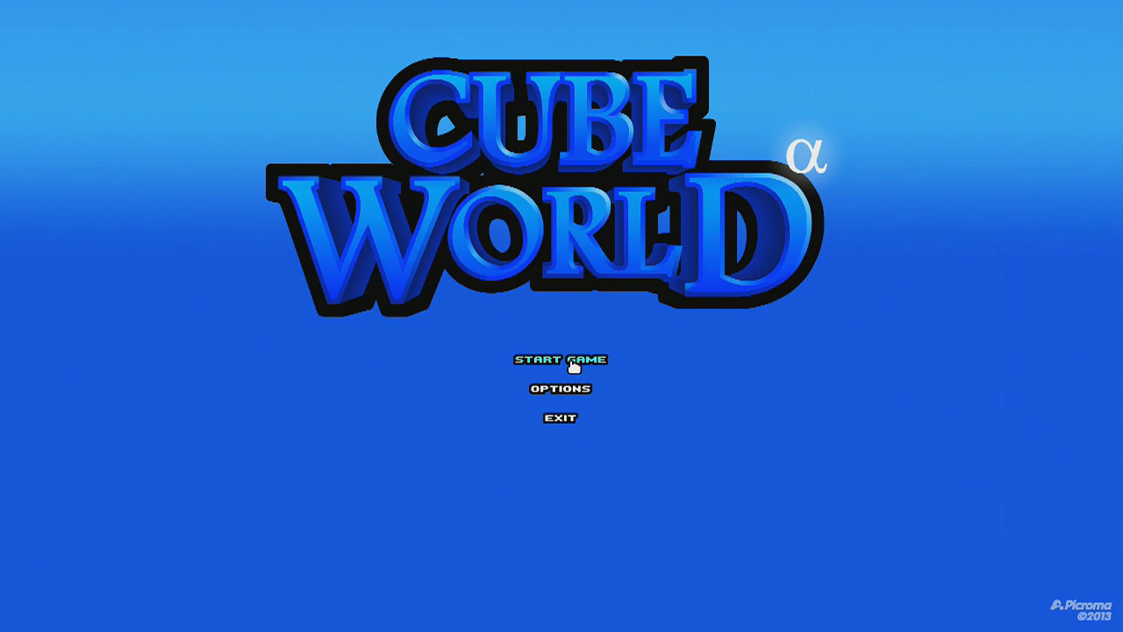
left_click(575, 366)
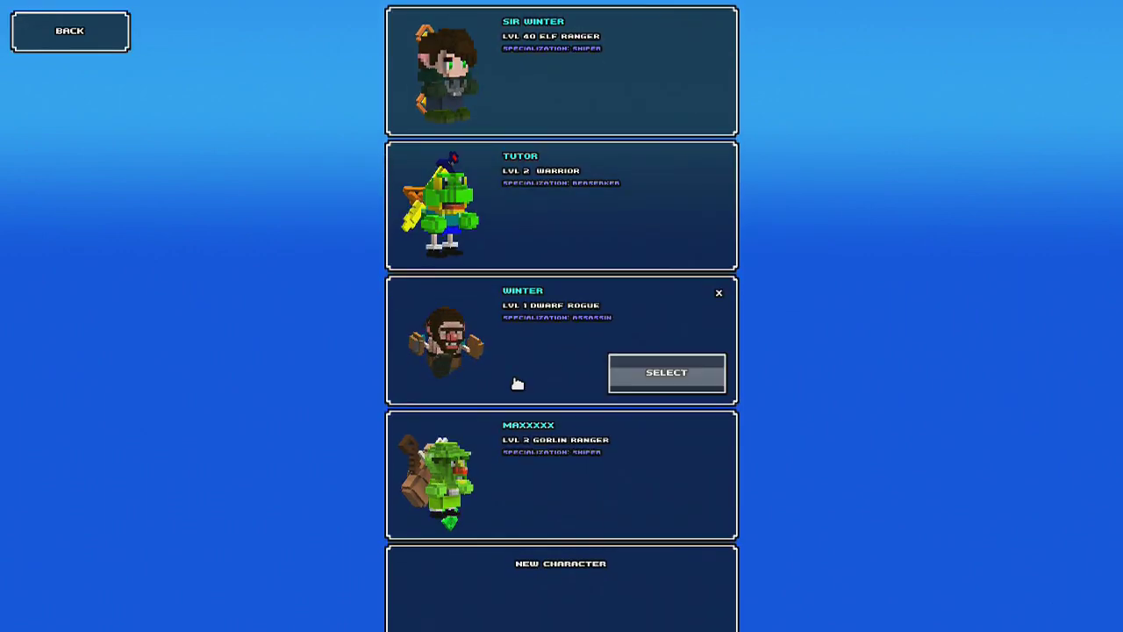
left_click(720, 429)
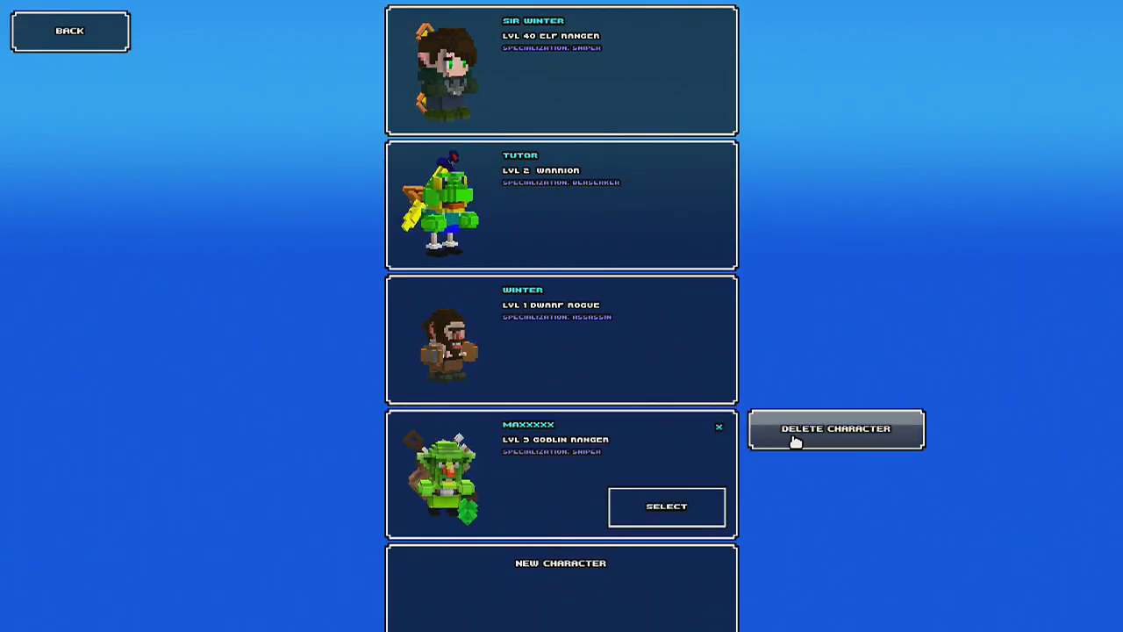
left_click(795, 432)
Start a new male human warrior character and cycle its face option past Face 2.
left_click(650, 541)
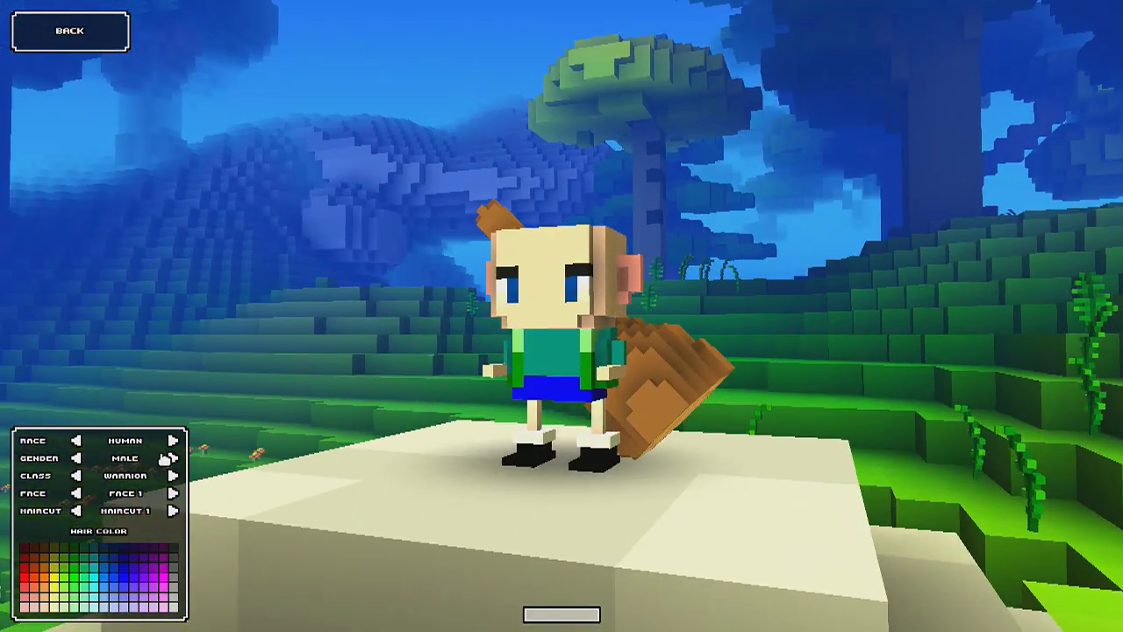
left_click(173, 494)
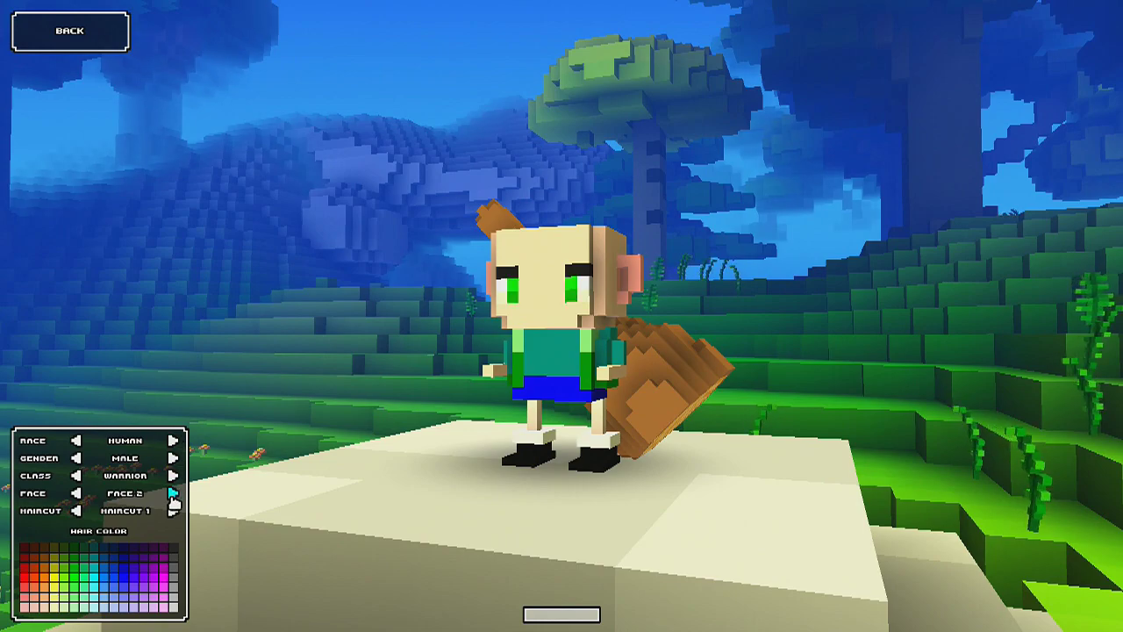
left_click(173, 494)
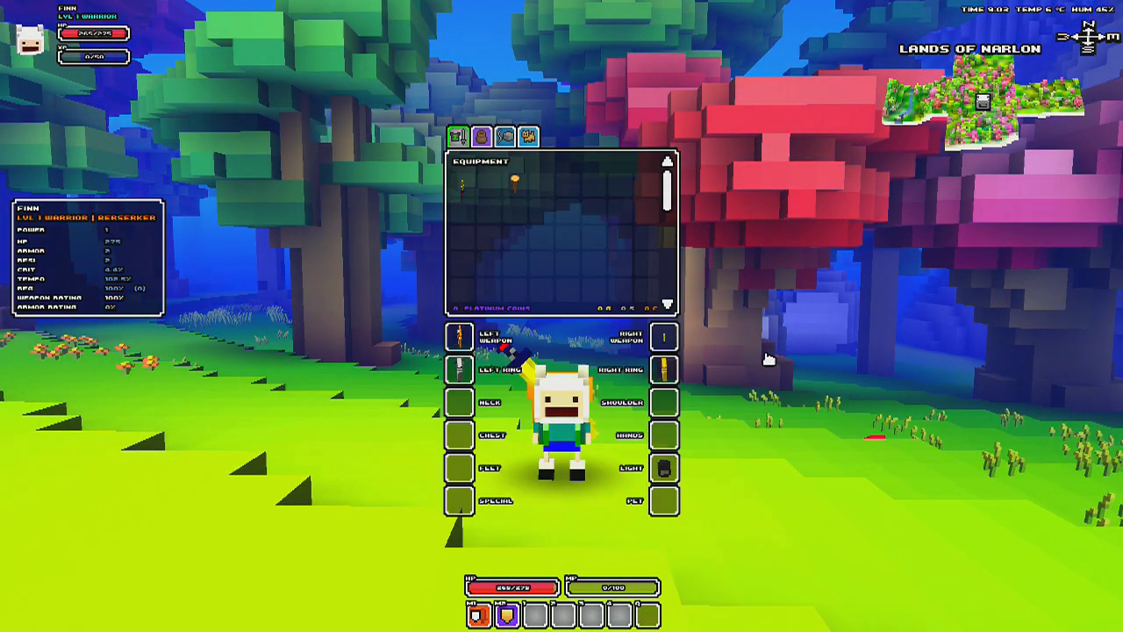
Close the inventory and run, jump and roll across the meadow to view the Finn character skin from different angles.
key("b")
key("w")
key("s")
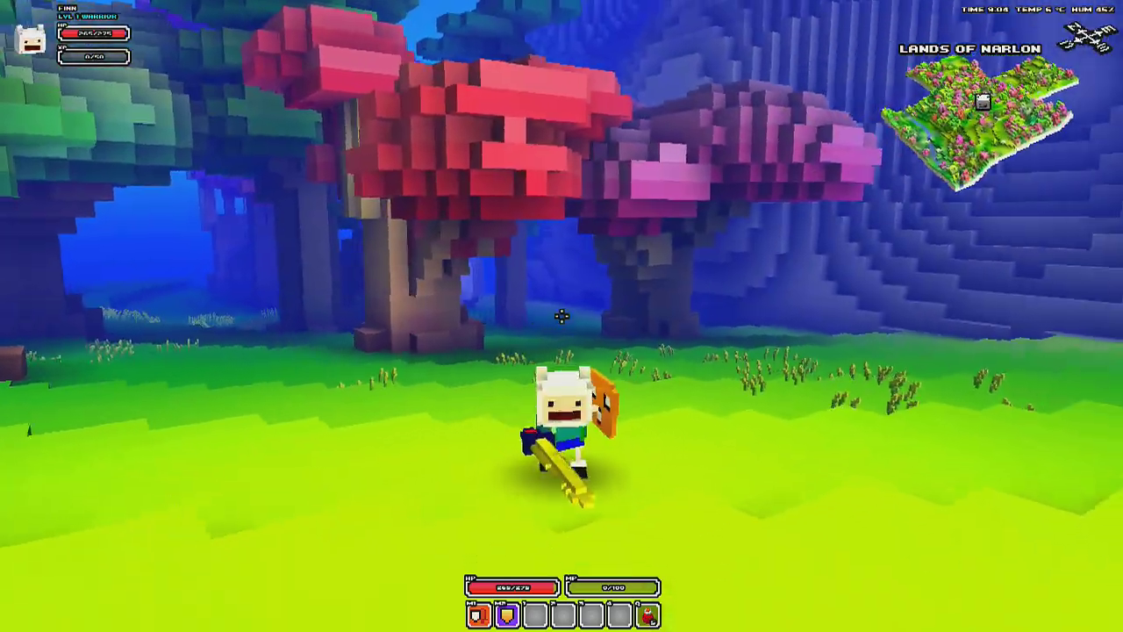
key("space")
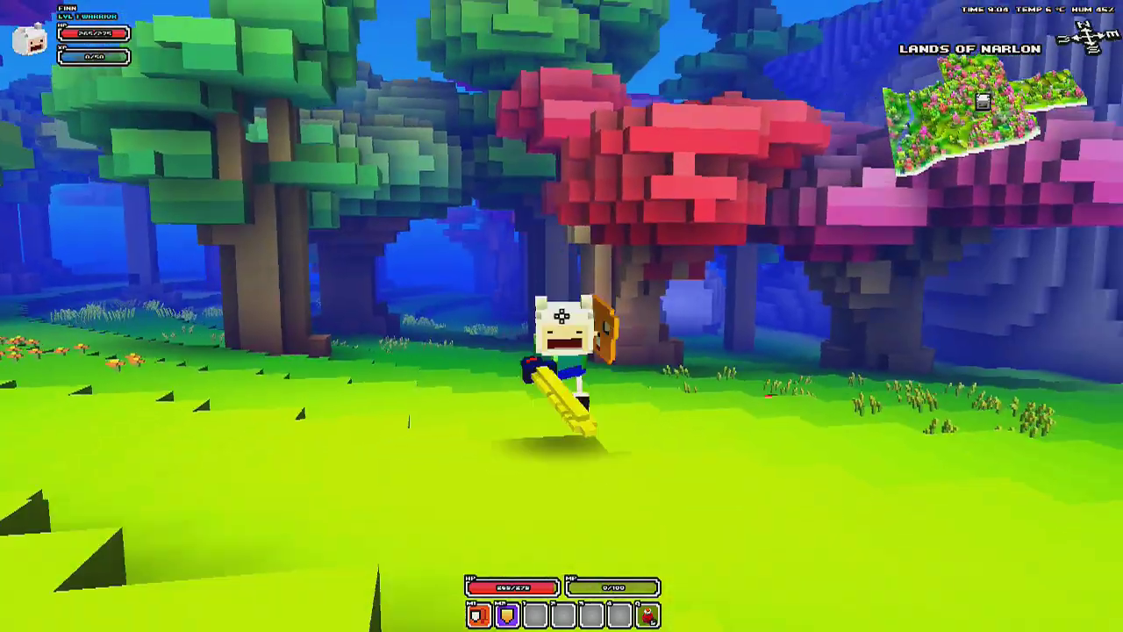
middle_click(562, 315)
key("d")
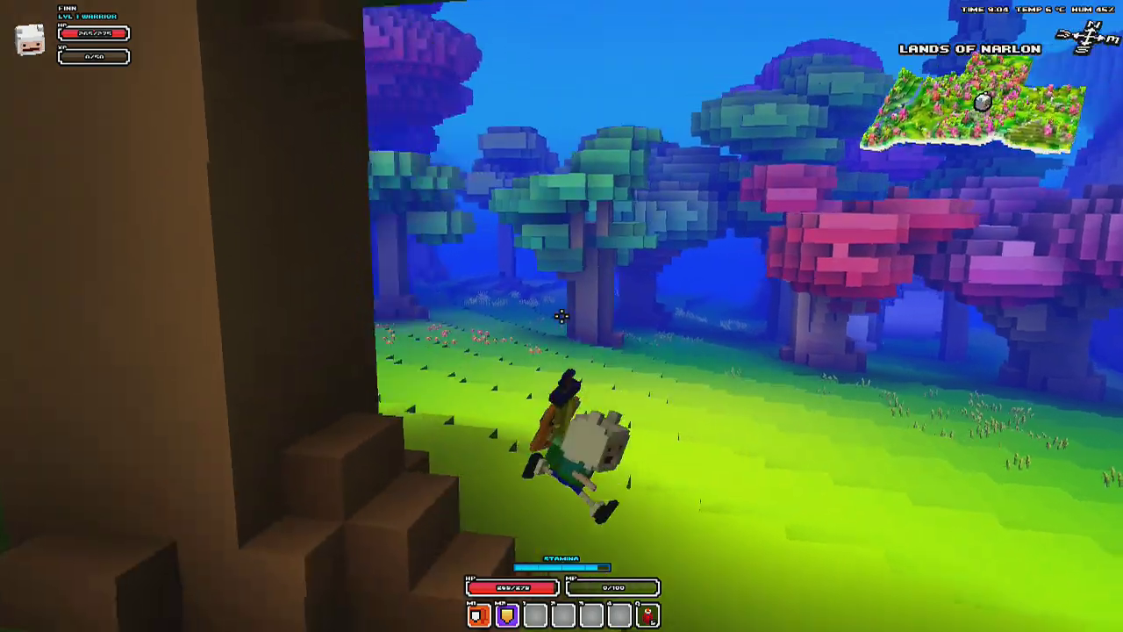
key("s")
key("w")
key("space")
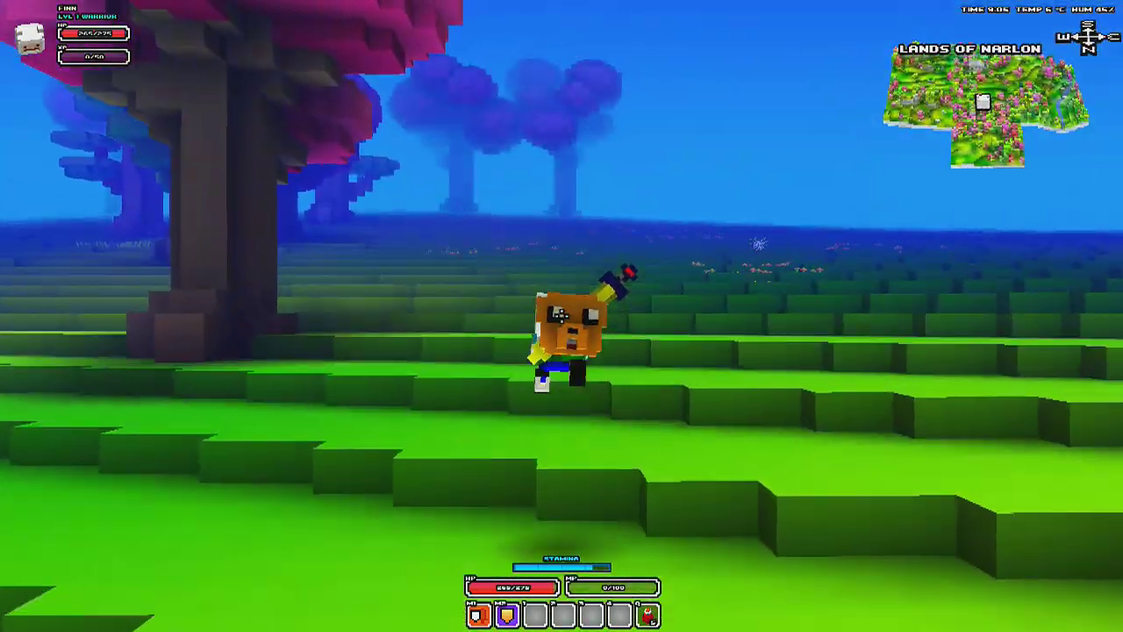
middle_click(562, 316)
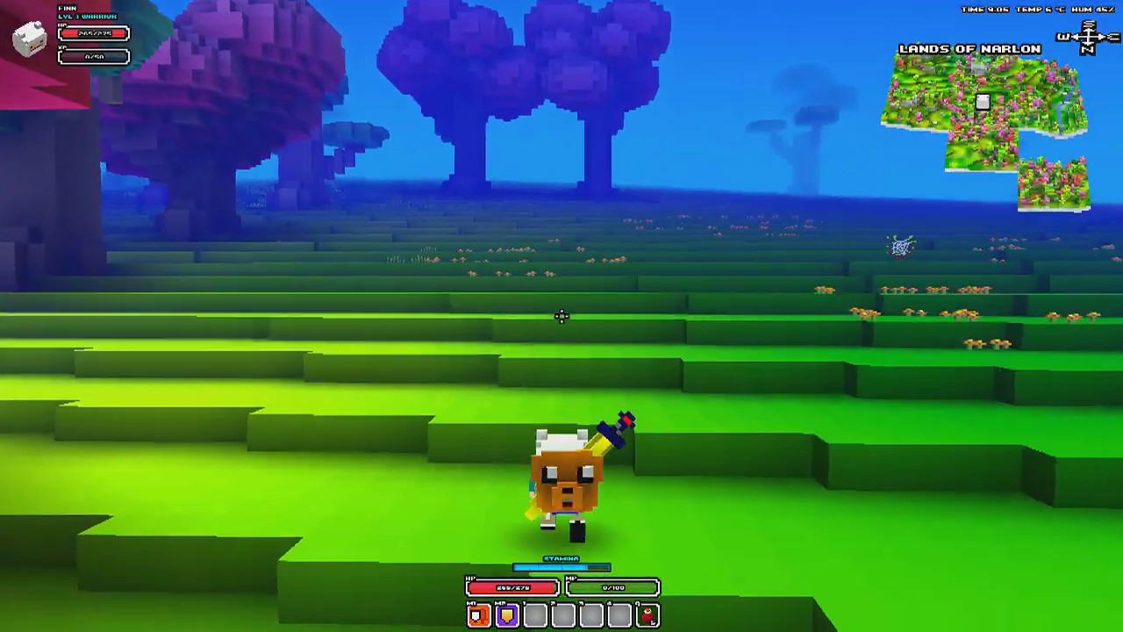
key("w")
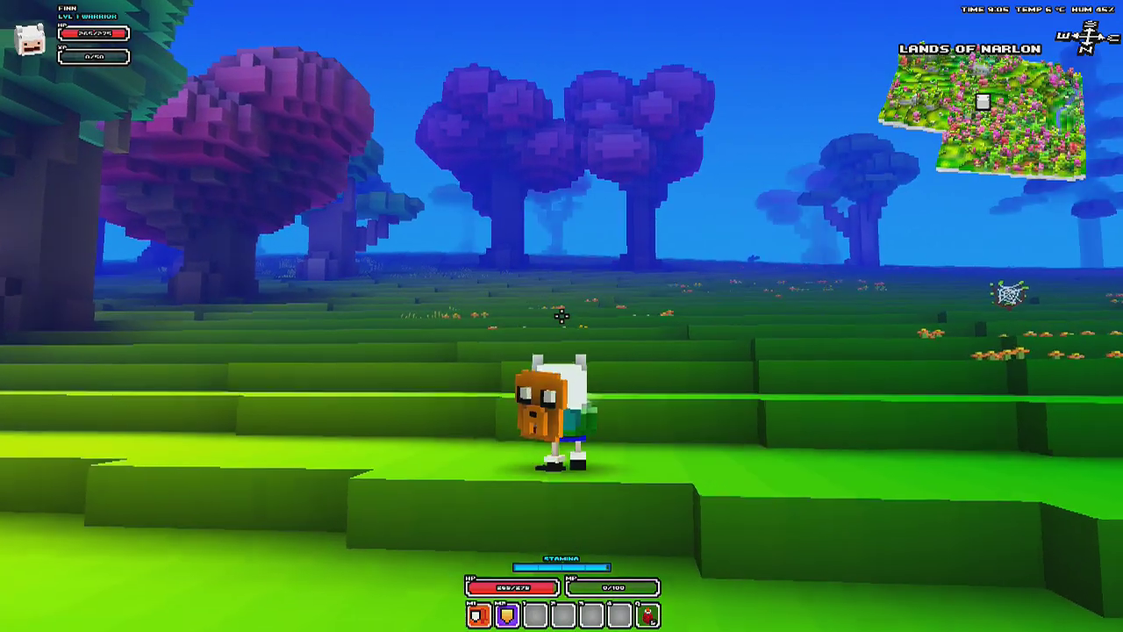
key("w")
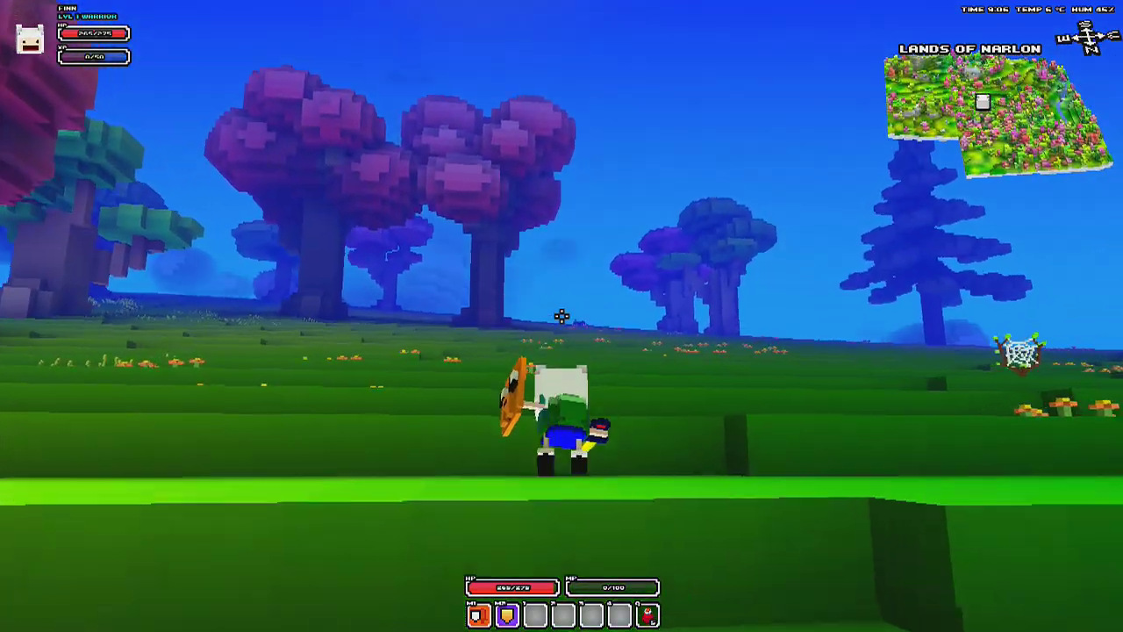
key("w")
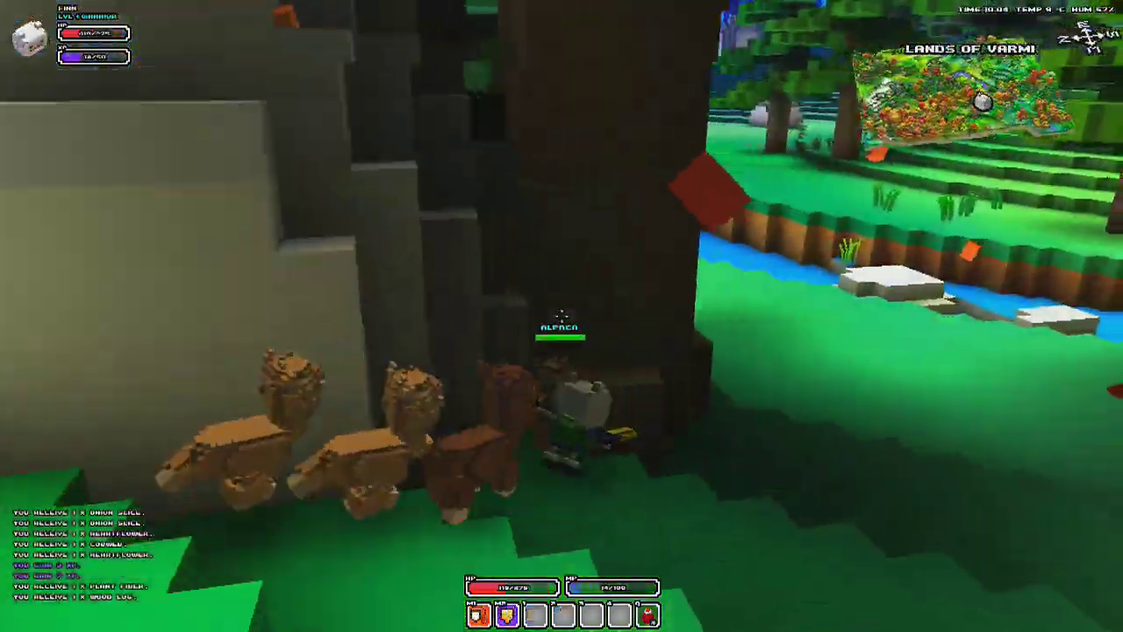
Run past the alpacas and into the stream to examine their skinned heads beside the Finn character.
key("w")
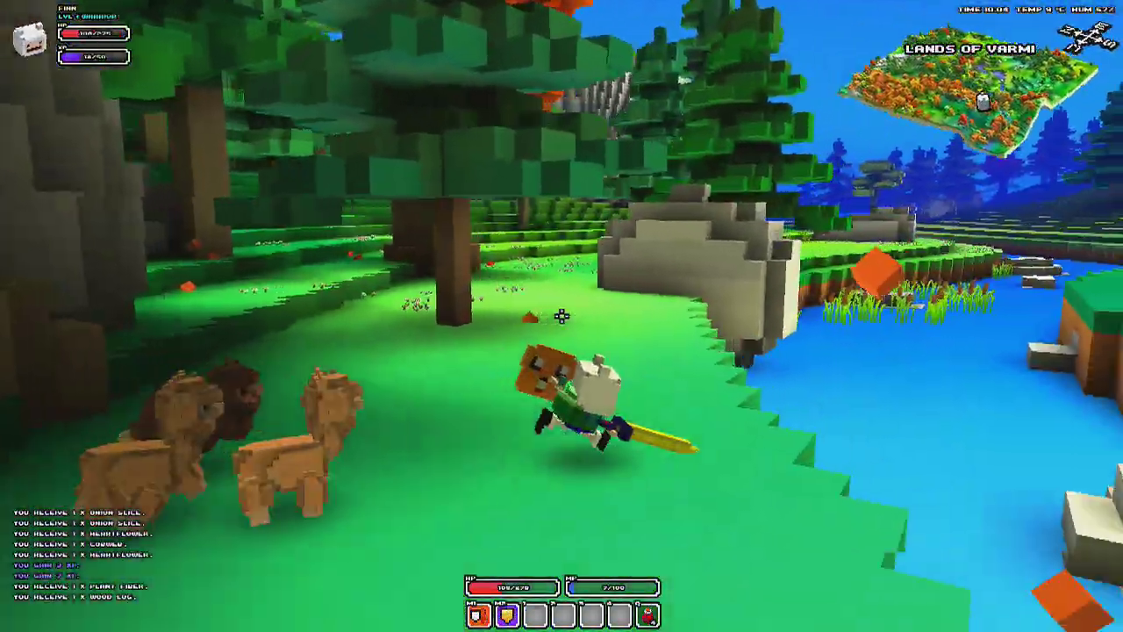
key("w")
key("s")
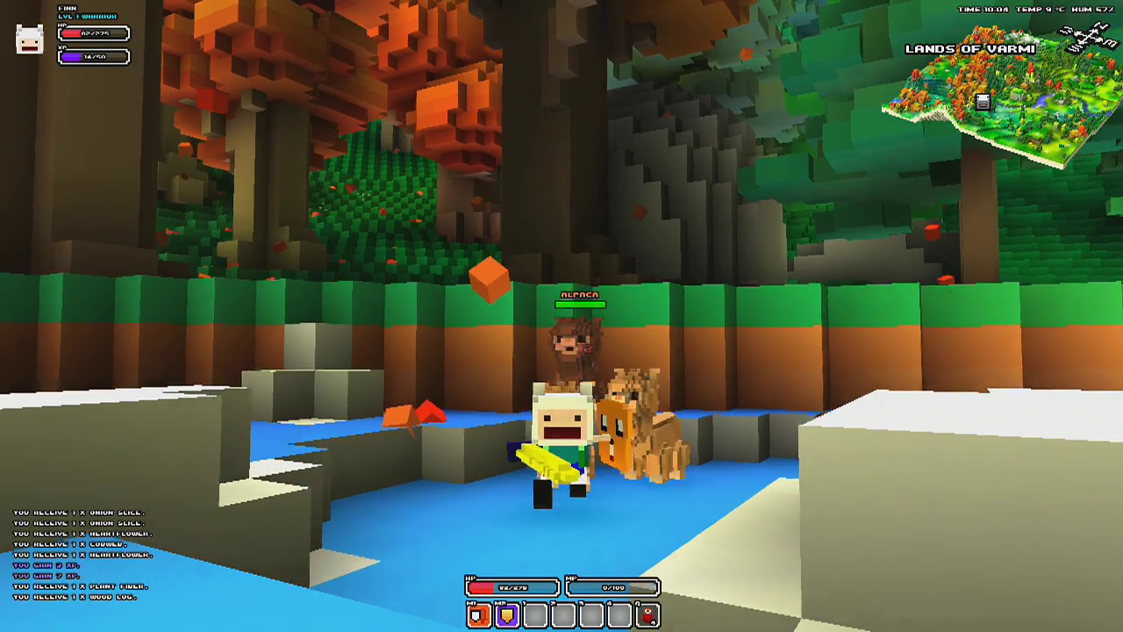
key("s")
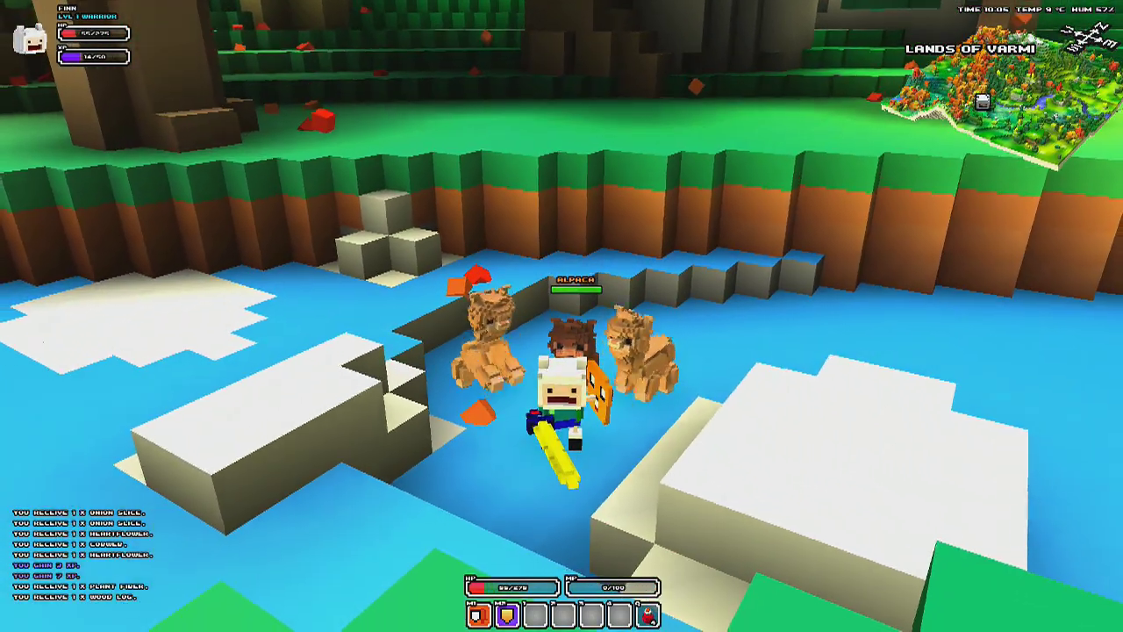